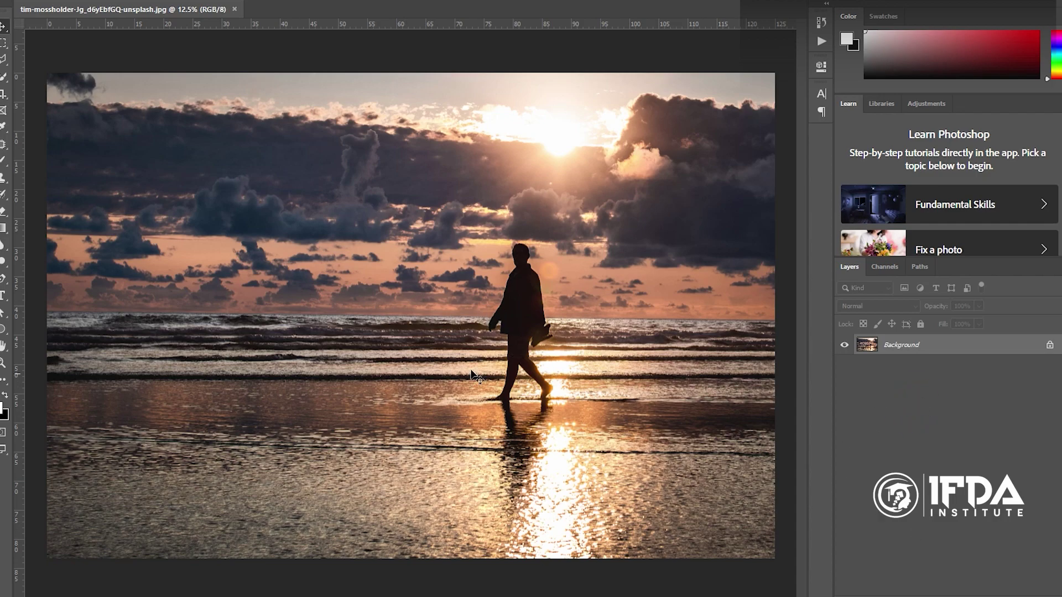
Draw a perfect 2528 px circle, Ellipse 1, over the walking figure and fill it solid black
{"action": "right_click", "coordinate": [2, 330]}
{"action": "left_click", "coordinate": [38, 346]}
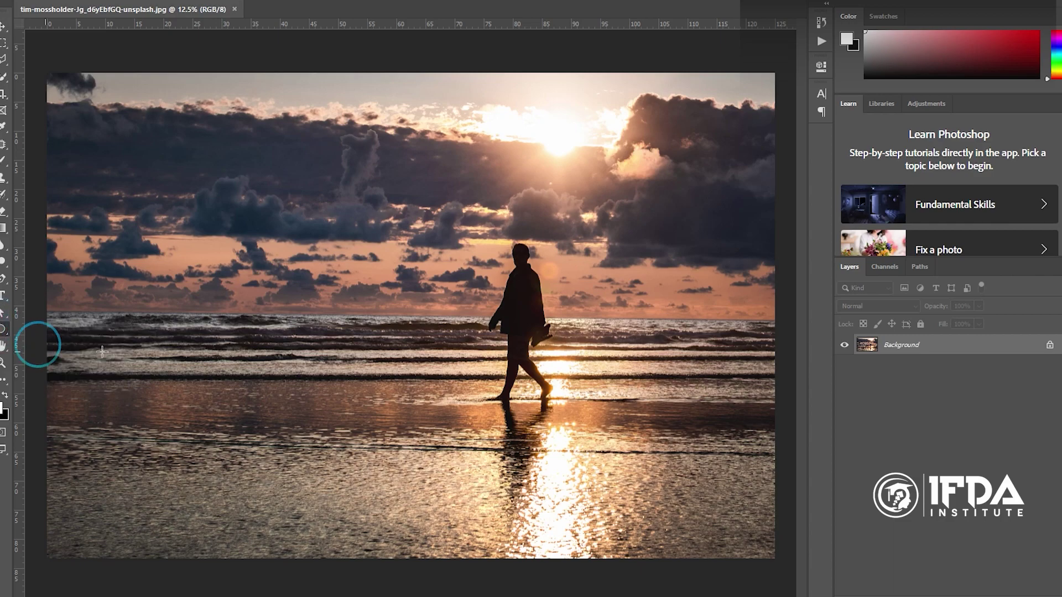
{"action": "key", "text": "shift"}
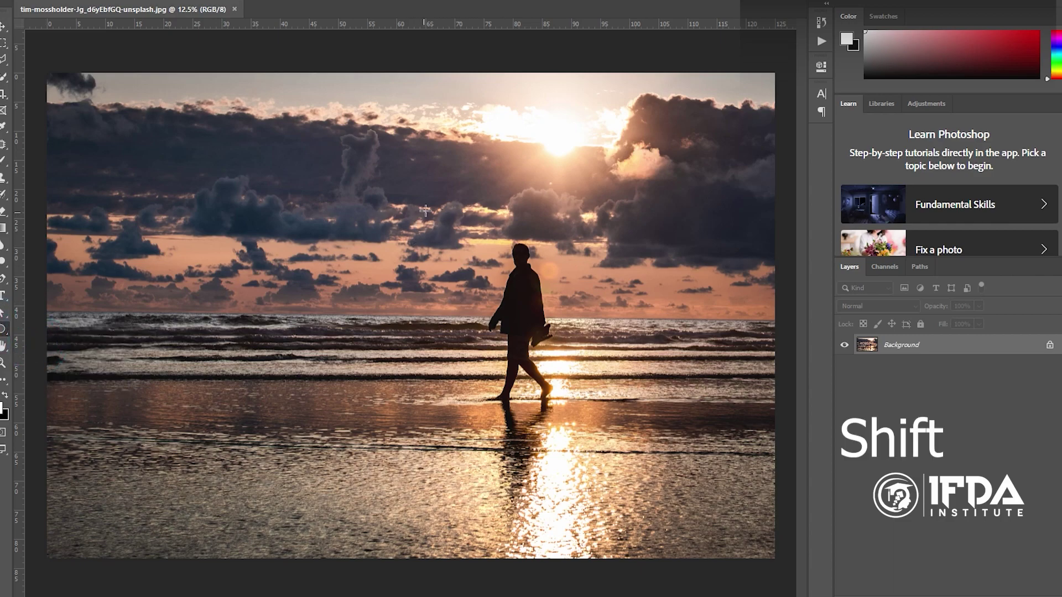
{"action": "left_click_drag", "start_coordinate": [425, 210], "coordinate": [633, 513]}
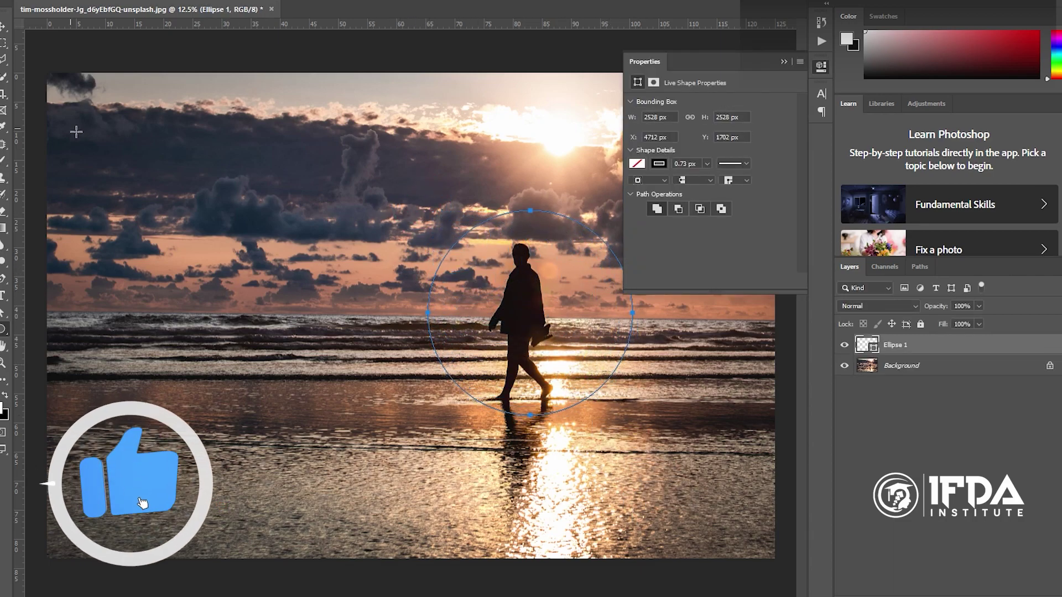
{"action": "left_click", "coordinate": [637, 163]}
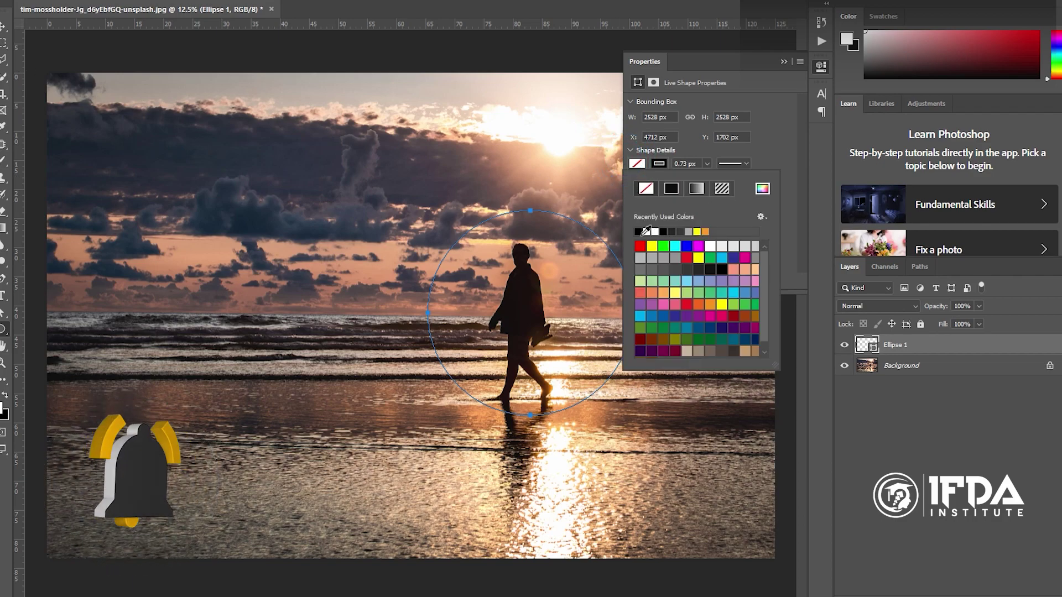
{"action": "left_click", "coordinate": [639, 231]}
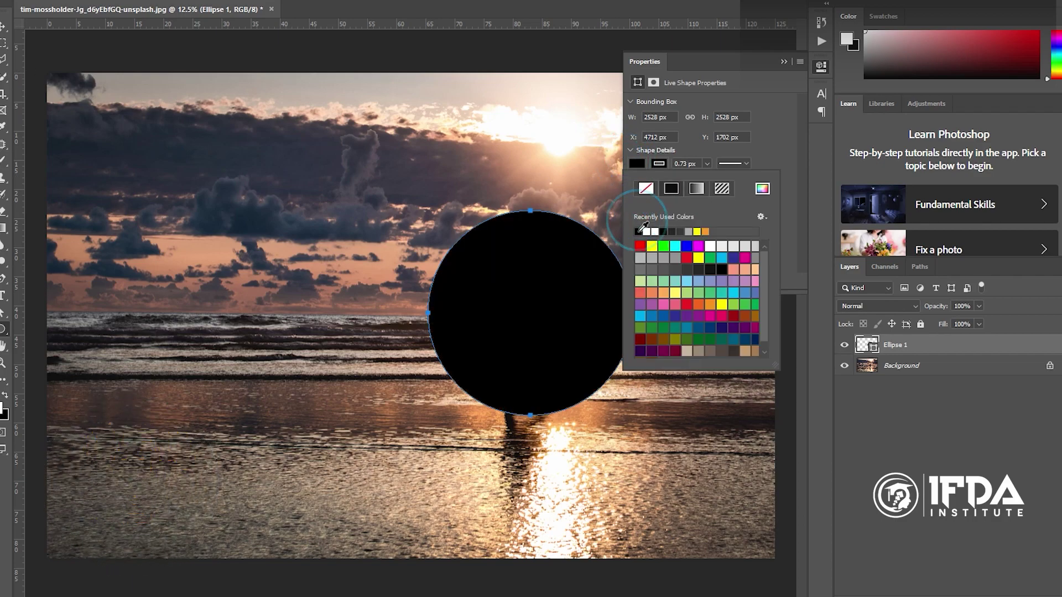
{"action": "left_click", "coordinate": [659, 163]}
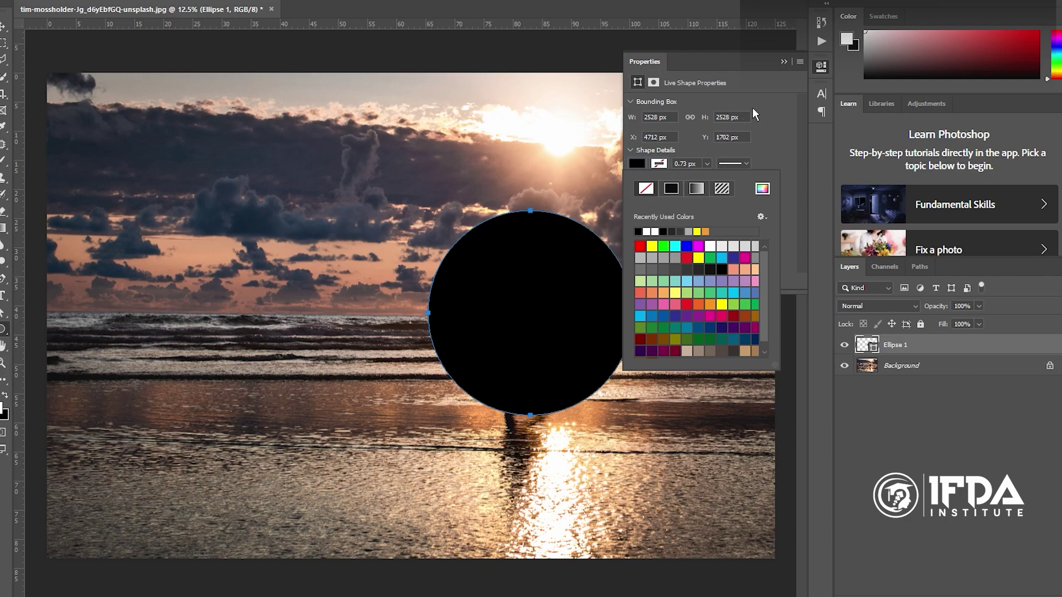
{"action": "left_click", "coordinate": [783, 61]}
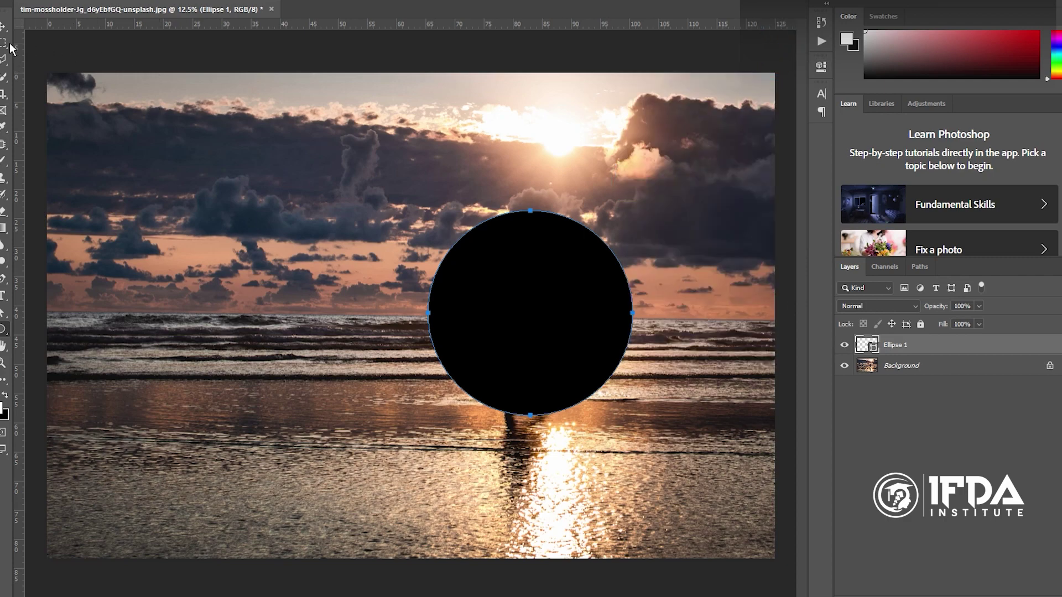
{"action": "left_click", "coordinate": [2, 27]}
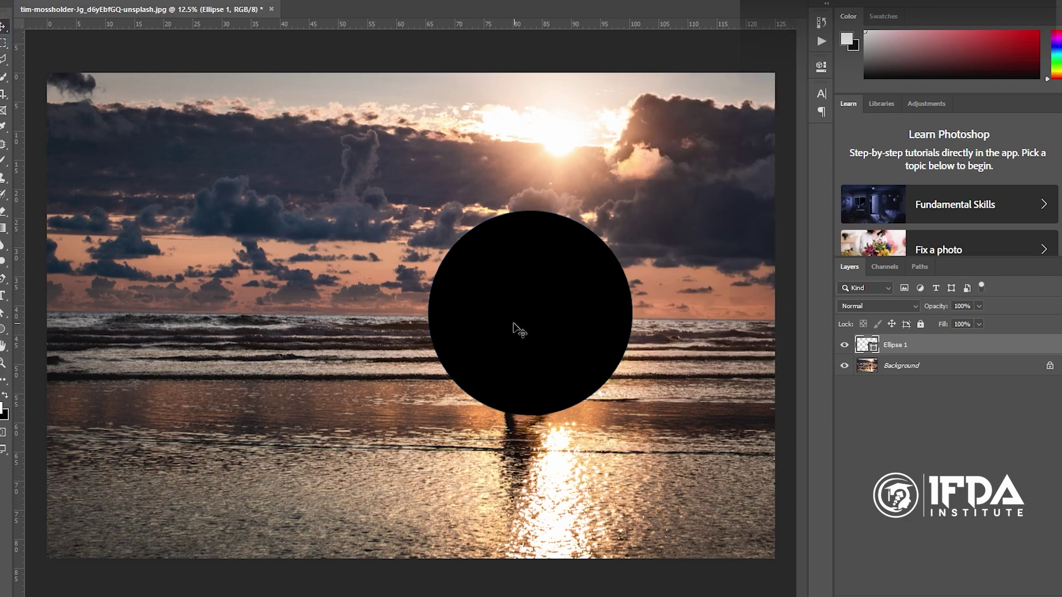
Hide Ellipse 1, duplicate Background, and place the hidden Background copy above Ellipse 1
{"action": "left_click", "coordinate": [883, 485]}
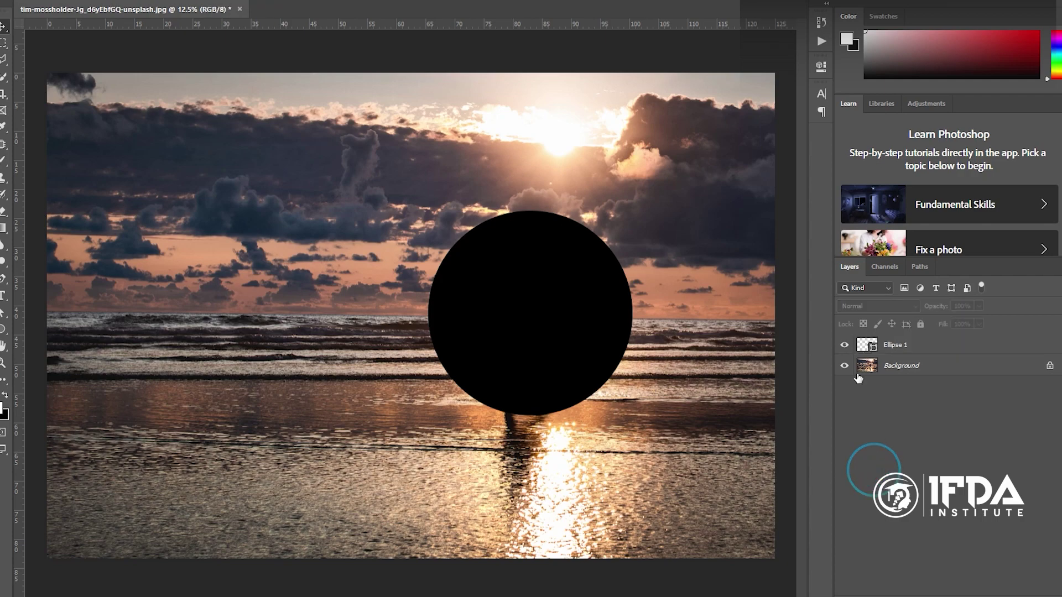
{"action": "left_click", "coordinate": [844, 345]}
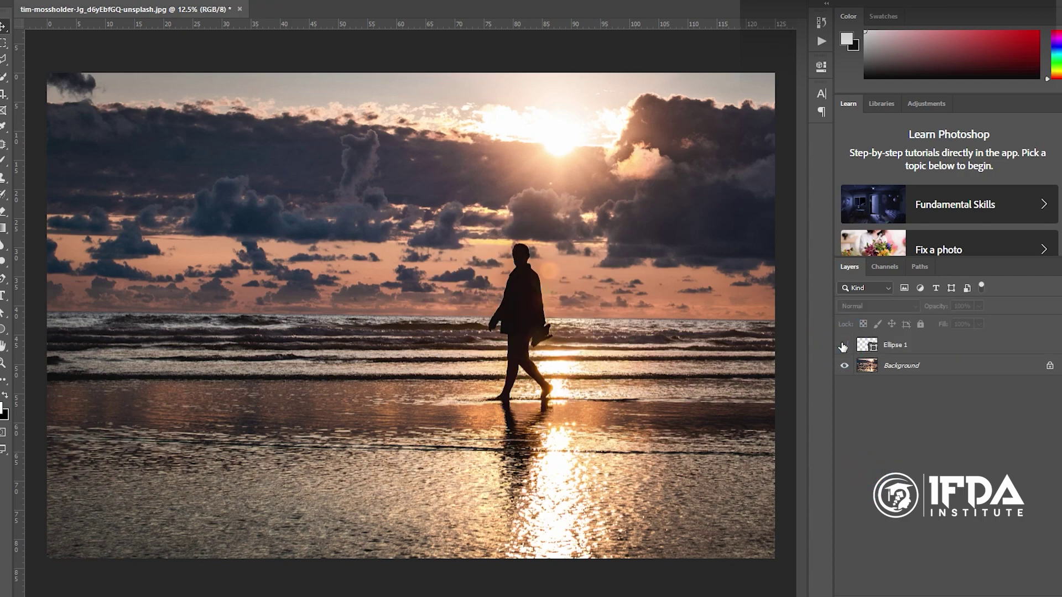
{"action": "left_click", "coordinate": [915, 368]}
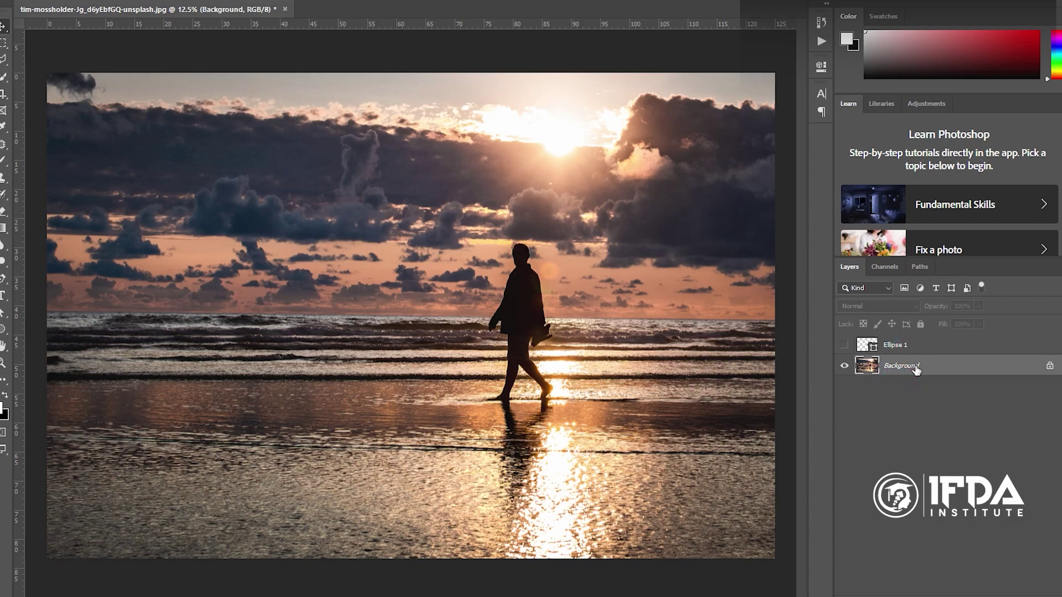
{"action": "key", "text": "ctrl+j"}
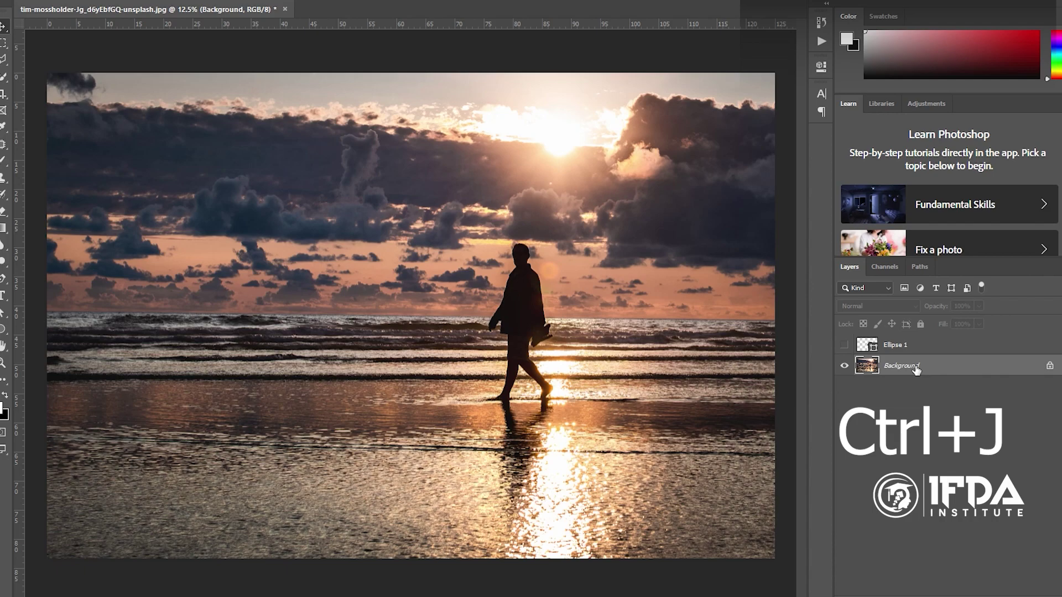
{"action": "key", "text": "ctrl+j"}
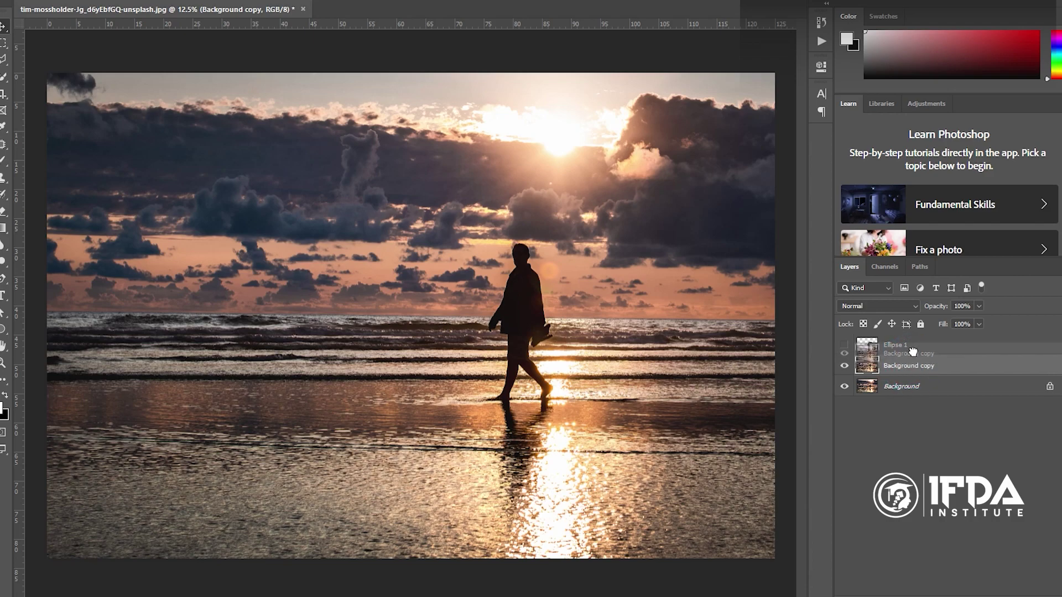
{"action": "left_click_drag", "start_coordinate": [914, 369], "coordinate": [909, 341]}
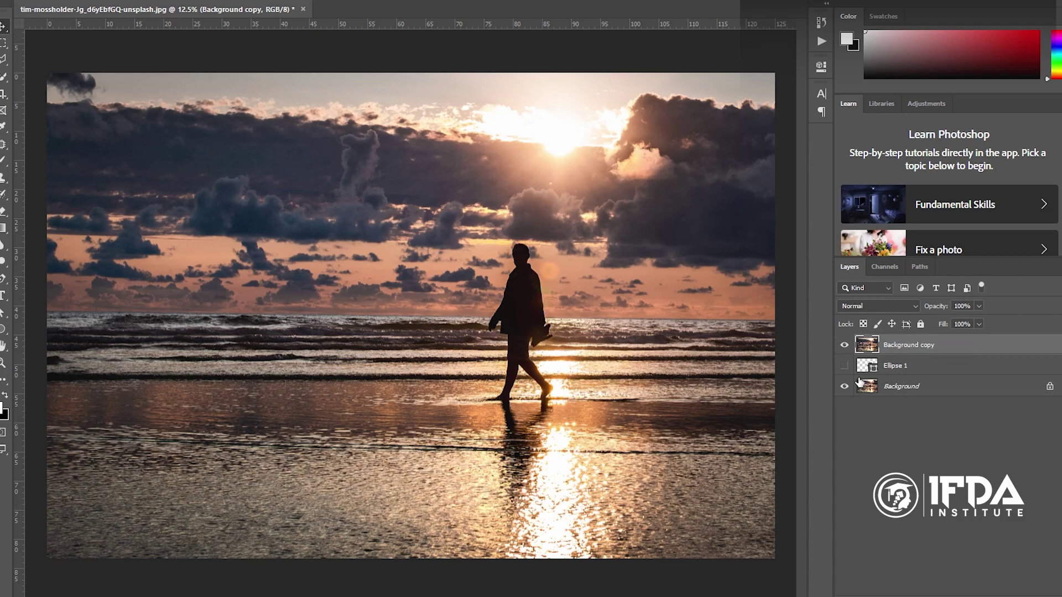
{"action": "left_click", "coordinate": [844, 345]}
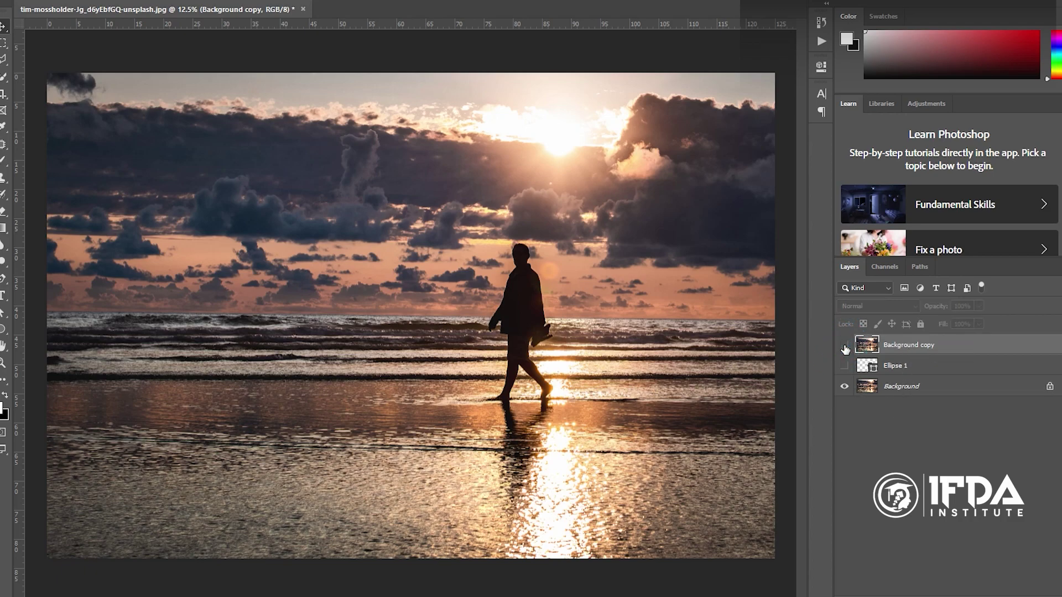
Apply a Gaussian Blur with a 36-pixel radius to the Background layer
{"action": "left_click", "coordinate": [892, 387]}
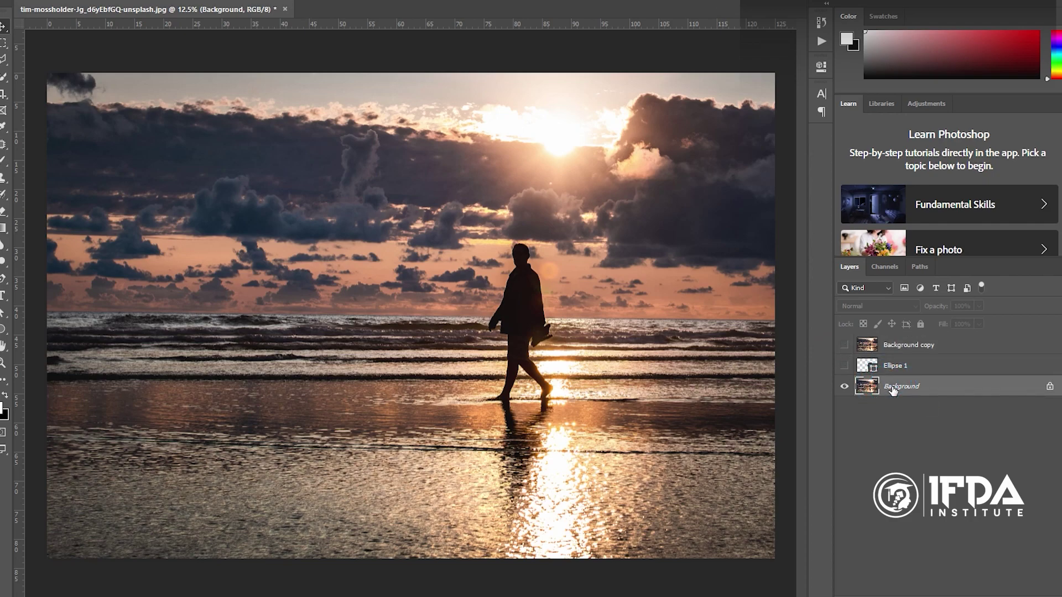
{"action": "left_click", "coordinate": [177, 2]}
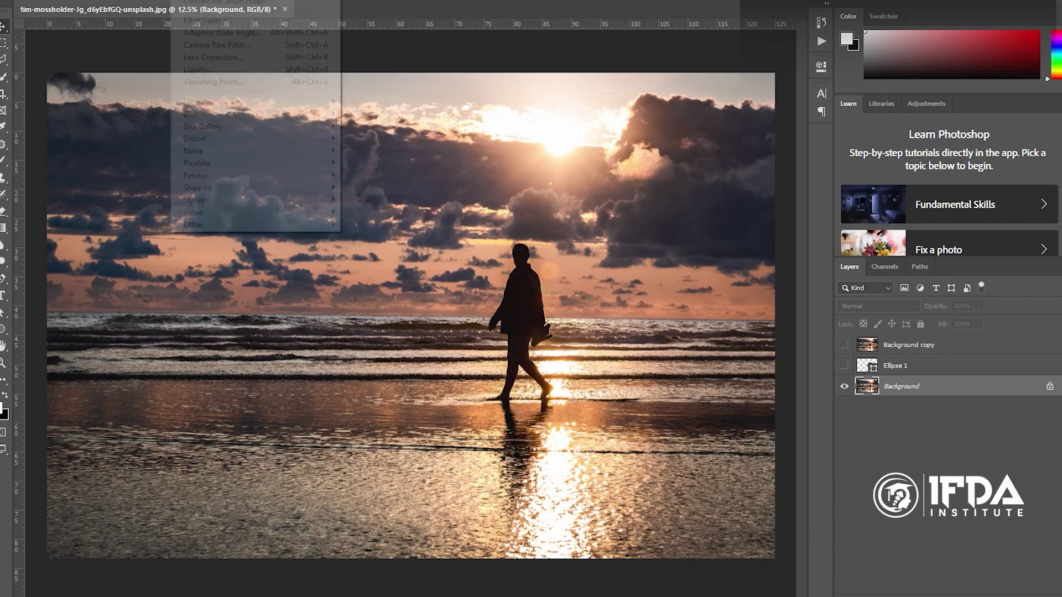
{"action": "left_click", "coordinate": [219, 112]}
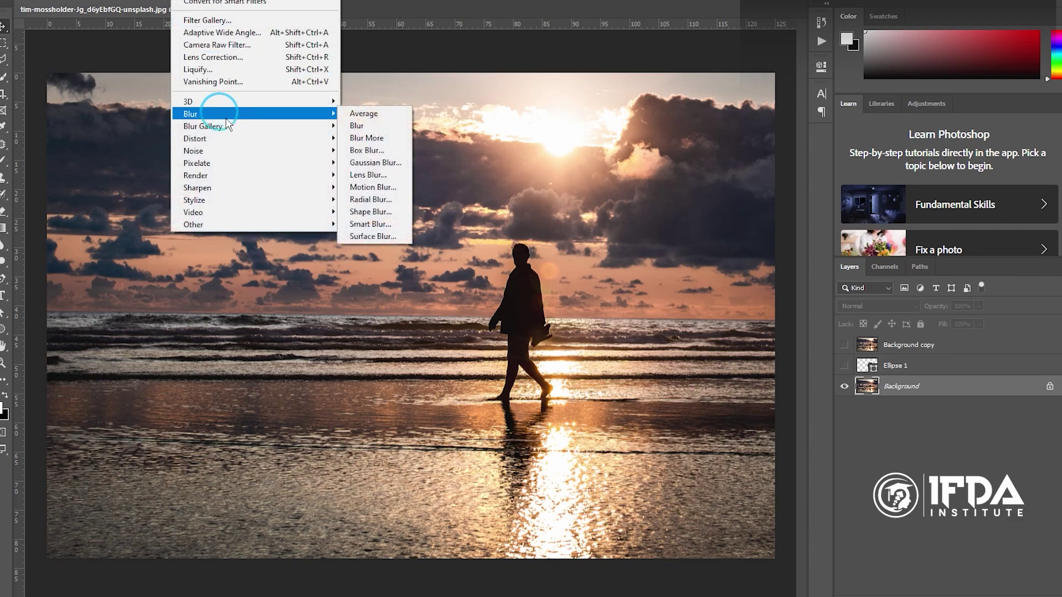
{"action": "left_click", "coordinate": [376, 162]}
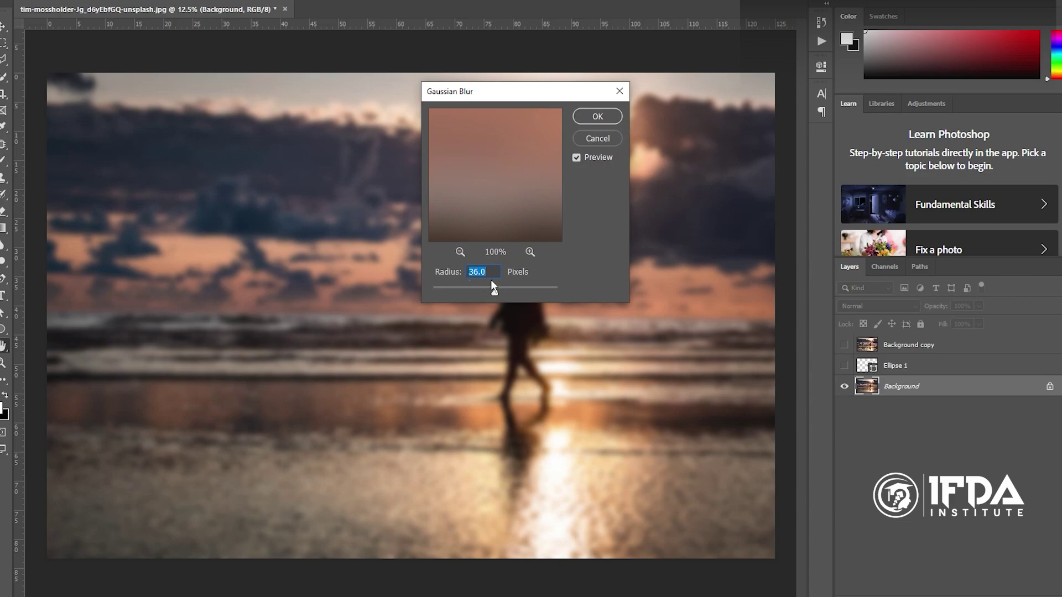
{"action": "left_click", "coordinate": [589, 117]}
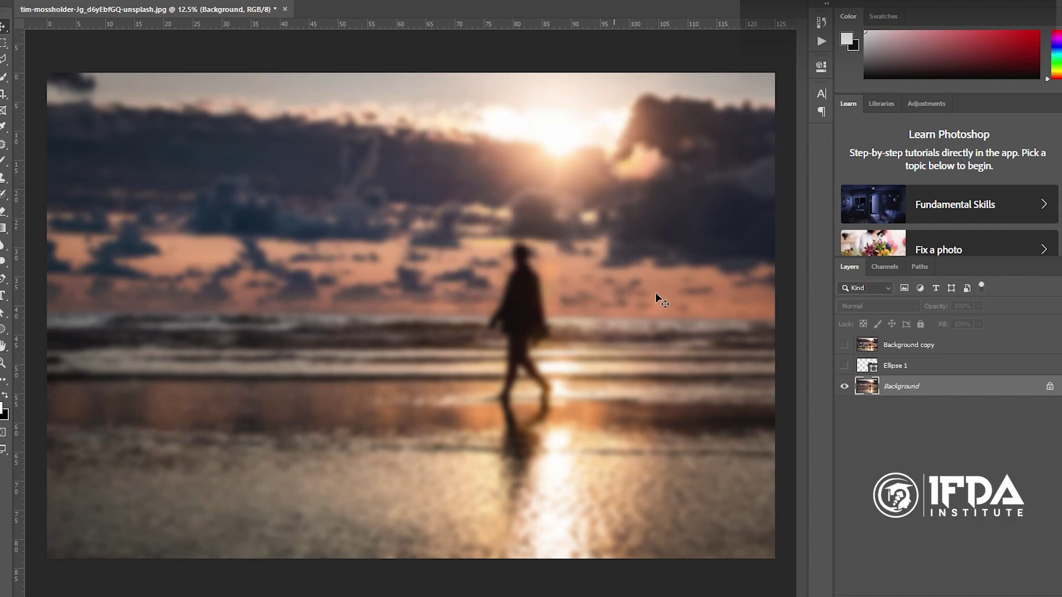
Make Ellipse 1 and Background copy visible again, with Background copy selected
{"action": "left_click", "coordinate": [844, 366]}
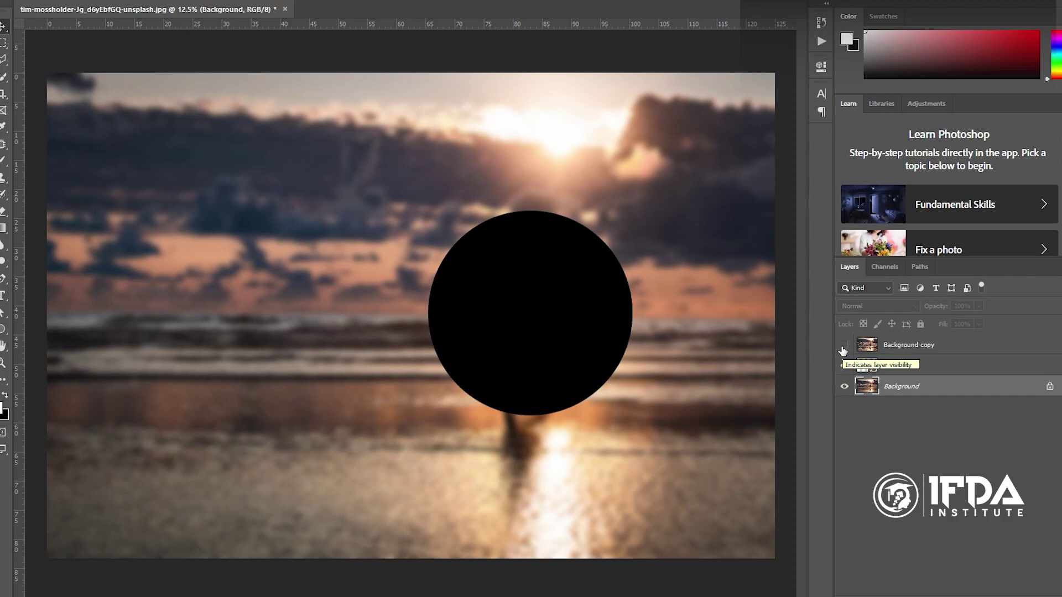
{"action": "left_click", "coordinate": [844, 345]}
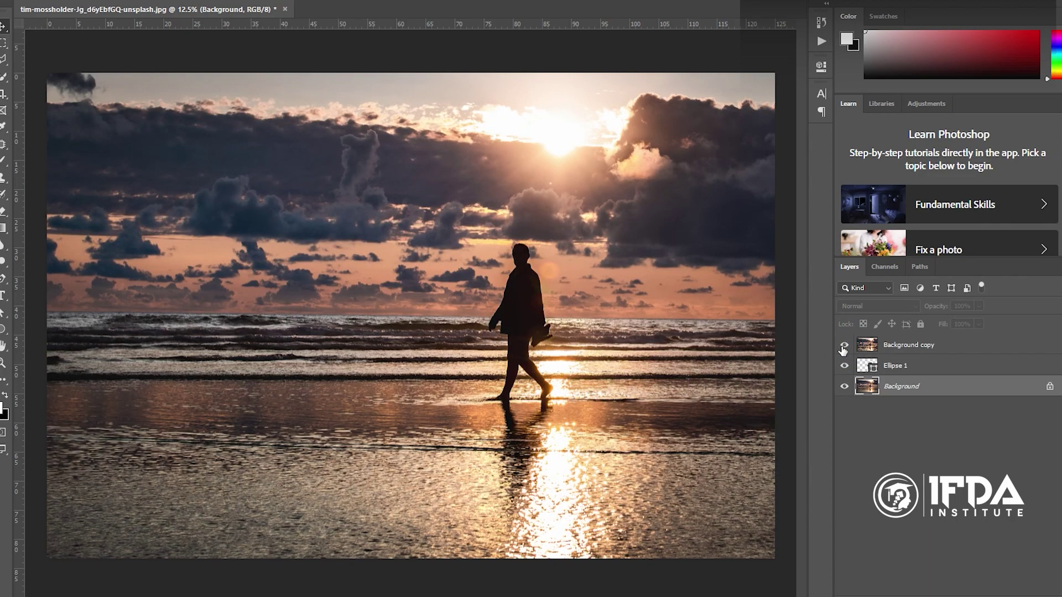
{"action": "left_click", "coordinate": [924, 347]}
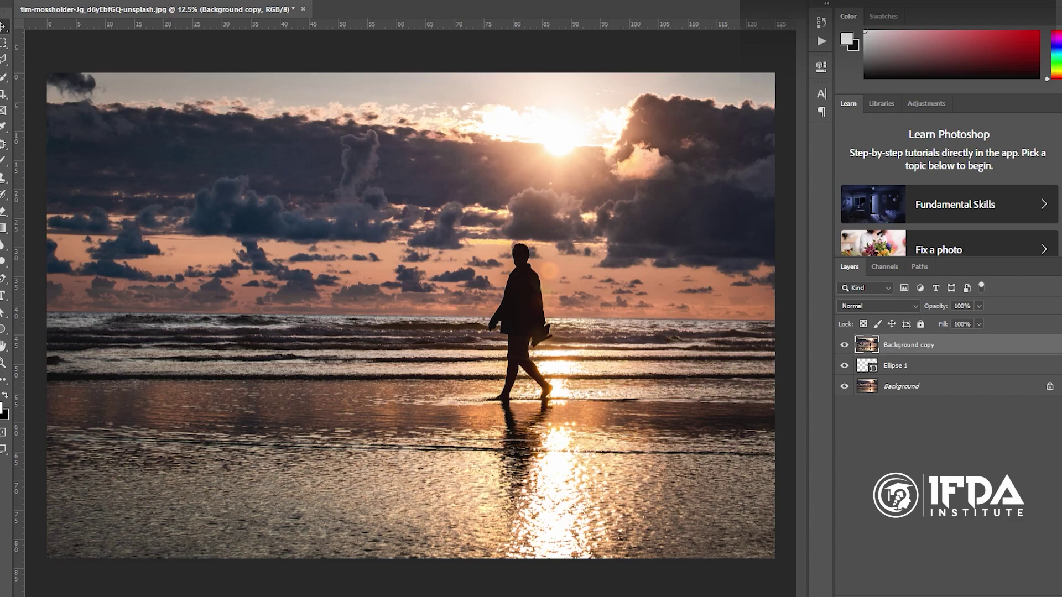
Apply a Normal-mode Spherize at amount 100 to Background copy
{"action": "key", "text": "alt+t"}
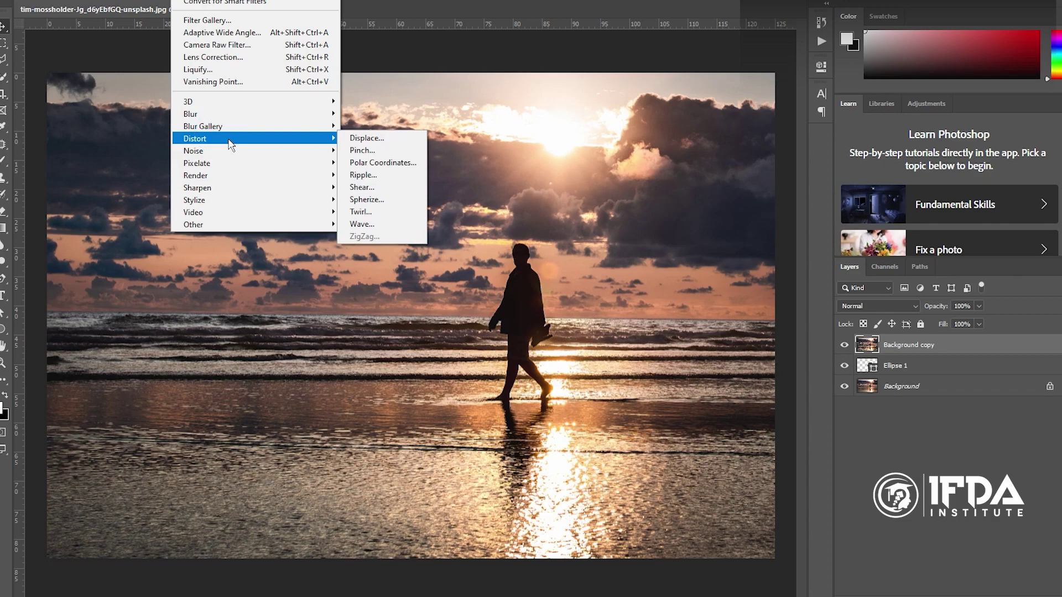
{"action": "mouse_move", "coordinate": [249, 138]}
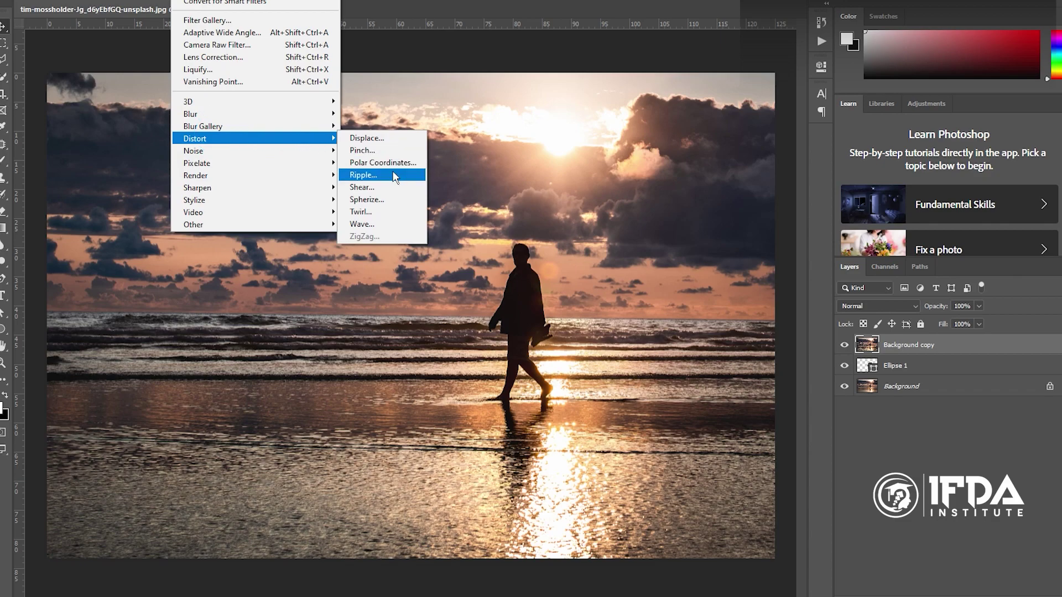
{"action": "left_click", "coordinate": [384, 198]}
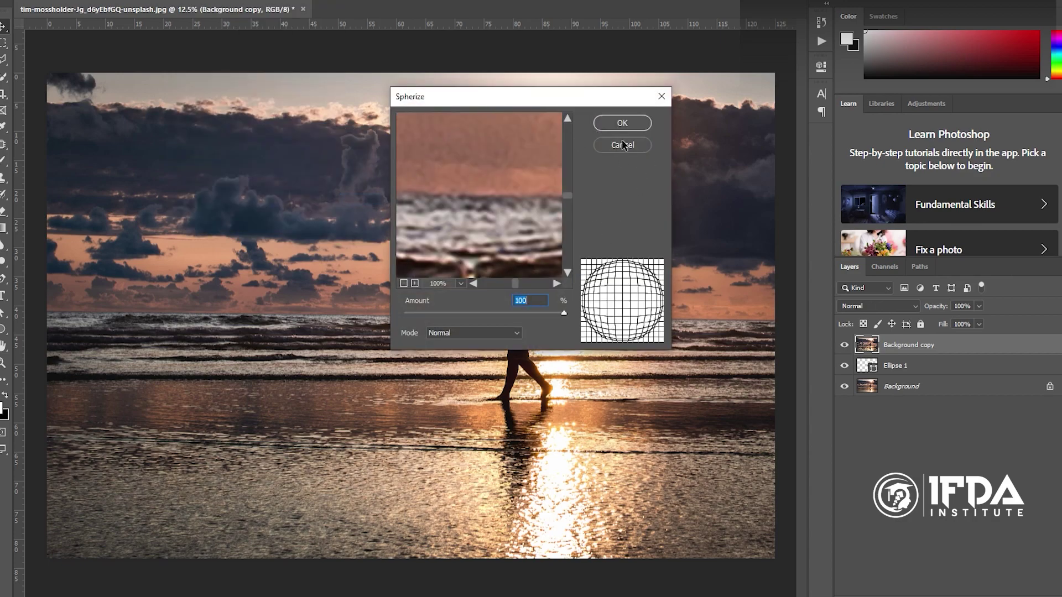
{"action": "left_click", "coordinate": [622, 123]}
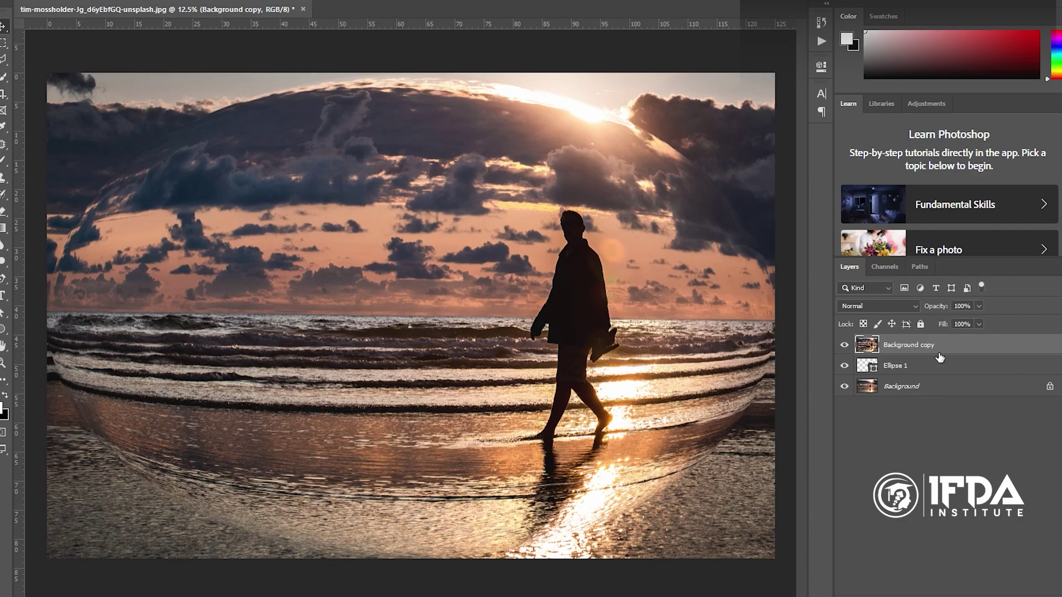
{"action": "key", "text": "ctrl+t"}
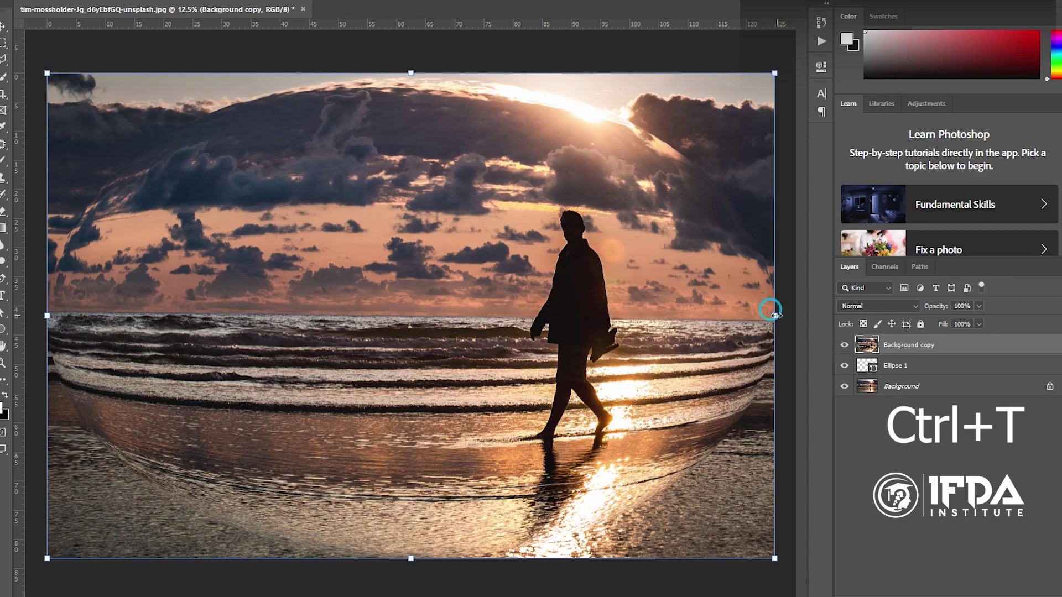
Scale Background copy around its centre to just frame the circle, at 64% opacity
{"action": "mouse_move", "coordinate": [775, 315]}
{"action": "left_mouse_down"}
{"action": "mouse_move", "coordinate": [570, 307]}
{"action": "mouse_move", "coordinate": [616, 289]}
{"action": "left_mouse_up"}
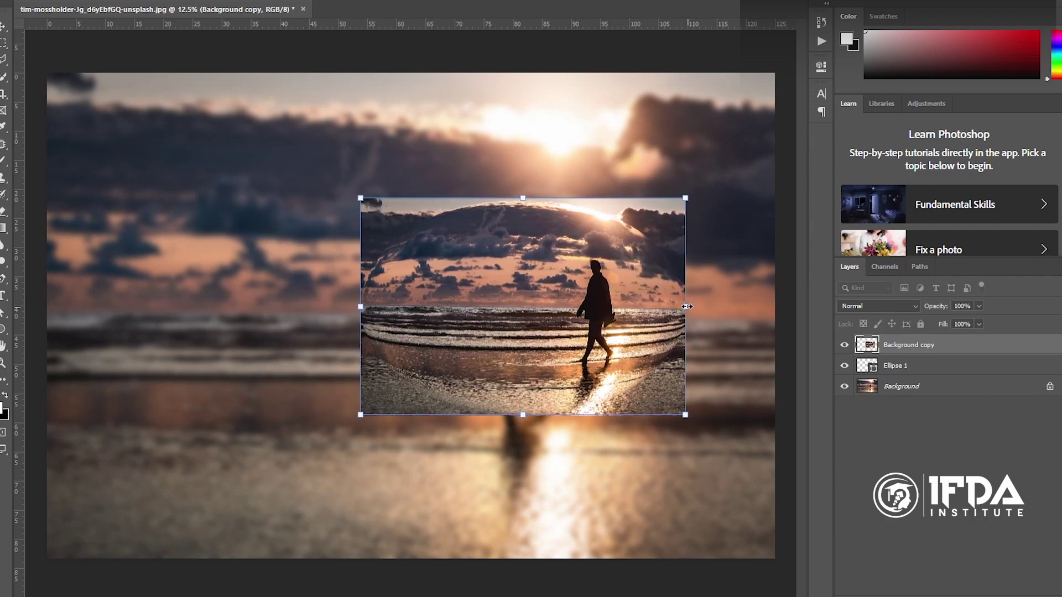
{"action": "mouse_move", "coordinate": [685, 308]}
{"action": "left_mouse_down"}
{"action": "mouse_move", "coordinate": [673, 309]}
{"action": "mouse_move", "coordinate": [685, 307]}
{"action": "left_mouse_up"}
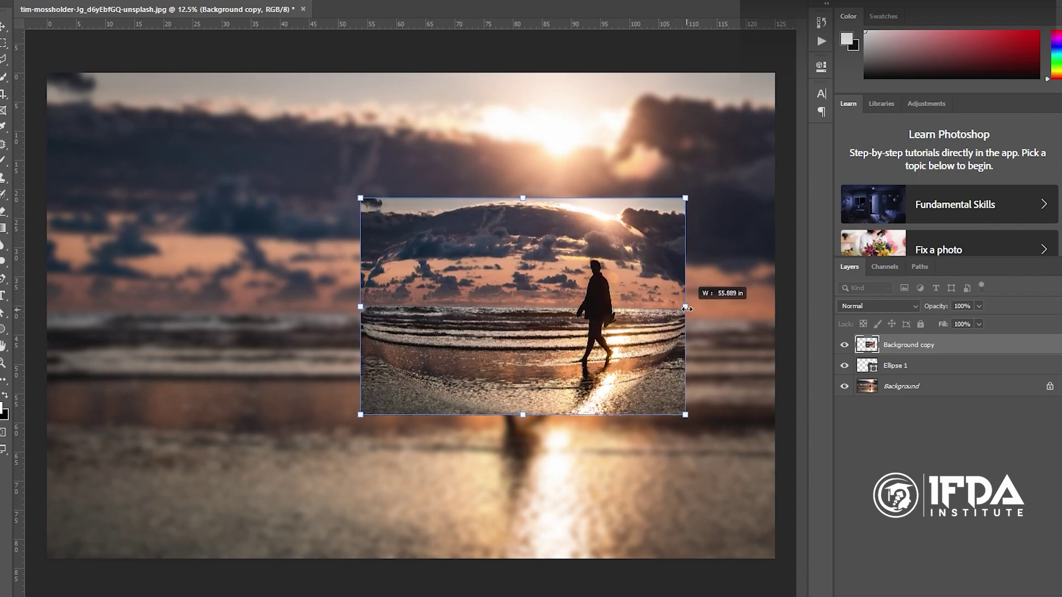
{"action": "left_click_drag", "start_coordinate": [937, 310], "coordinate": [919, 310]}
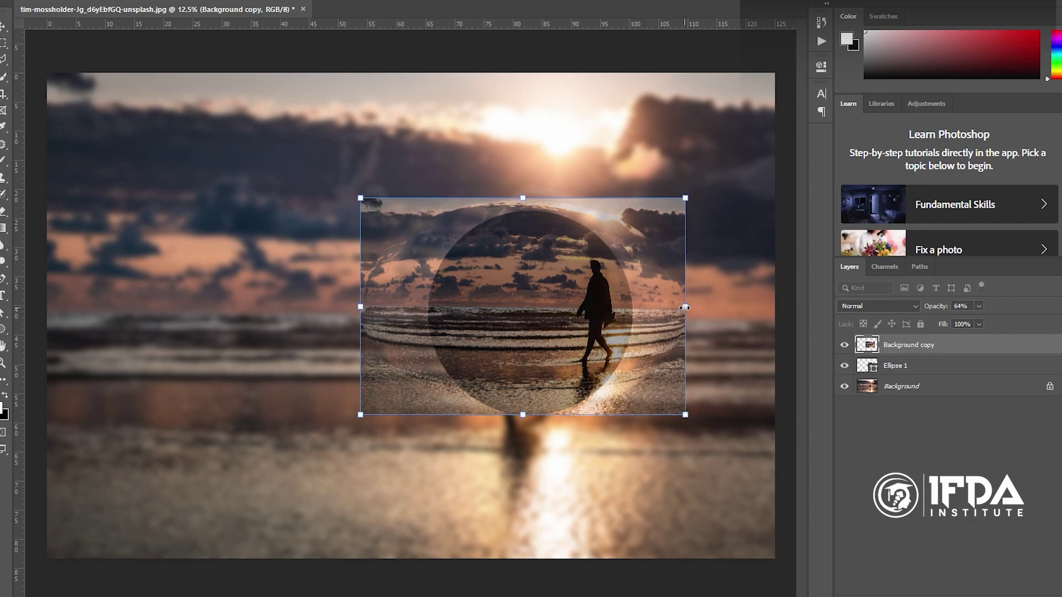
{"action": "left_click_drag", "start_coordinate": [685, 307], "coordinate": [629, 322]}
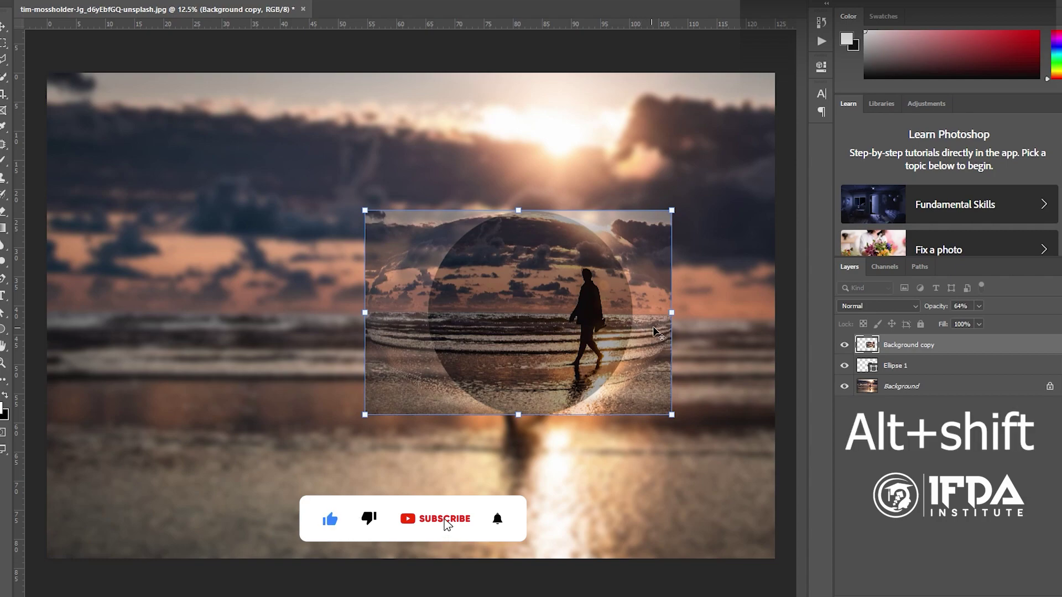
{"action": "left_click_drag", "start_coordinate": [671, 311], "coordinate": [632, 311]}
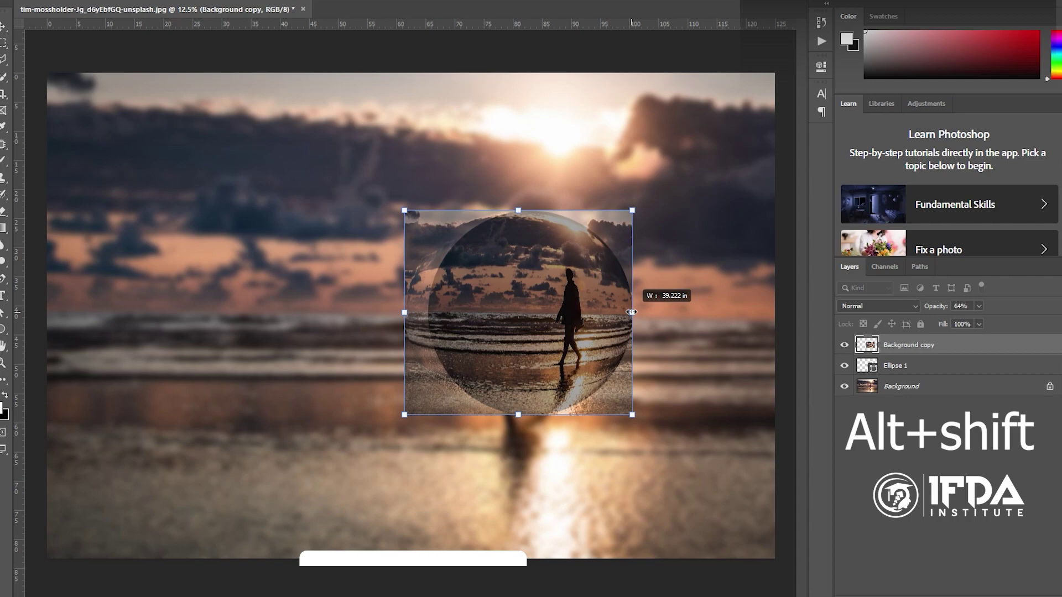
{"action": "left_click_drag", "start_coordinate": [635, 310], "coordinate": [632, 313]}
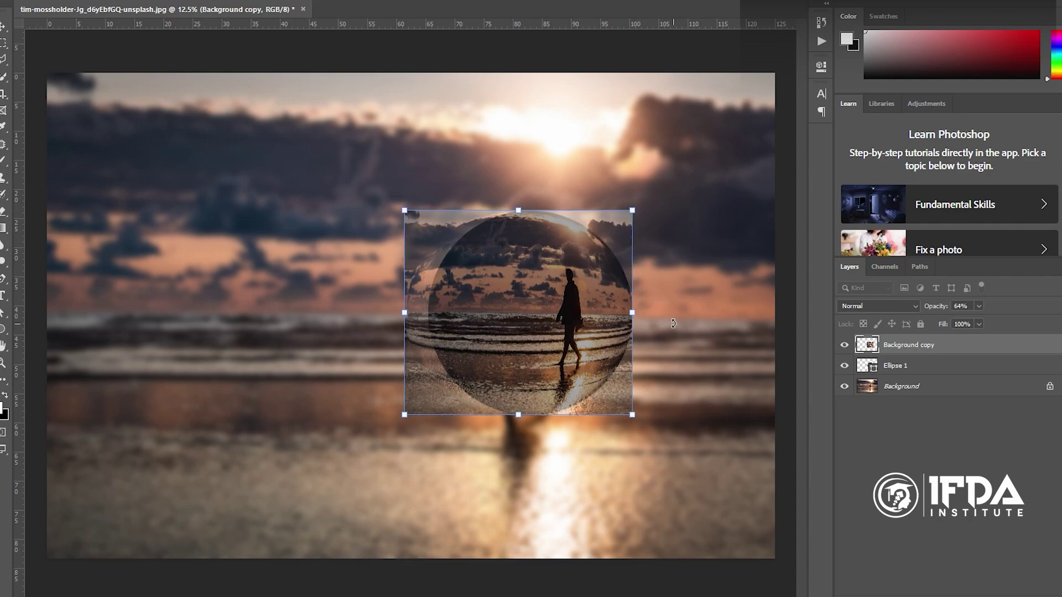
{"action": "key", "text": "Return"}
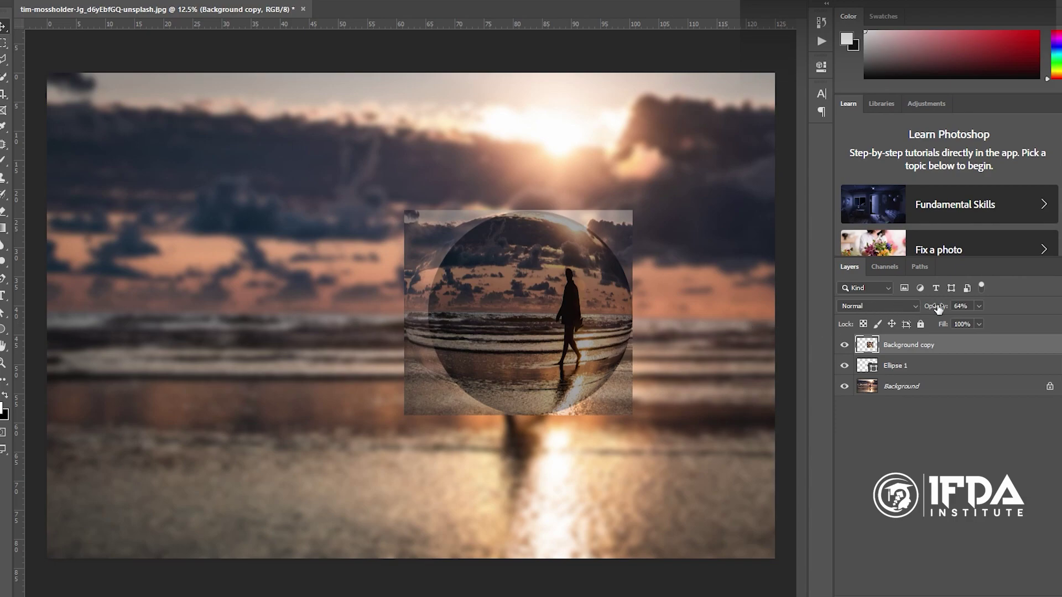
Set Background copy to 100% opacity and clip it into Ellipse 1
{"action": "left_click", "coordinate": [961, 306]}
{"action": "type", "text": "100"}
{"action": "key", "text": "Return"}
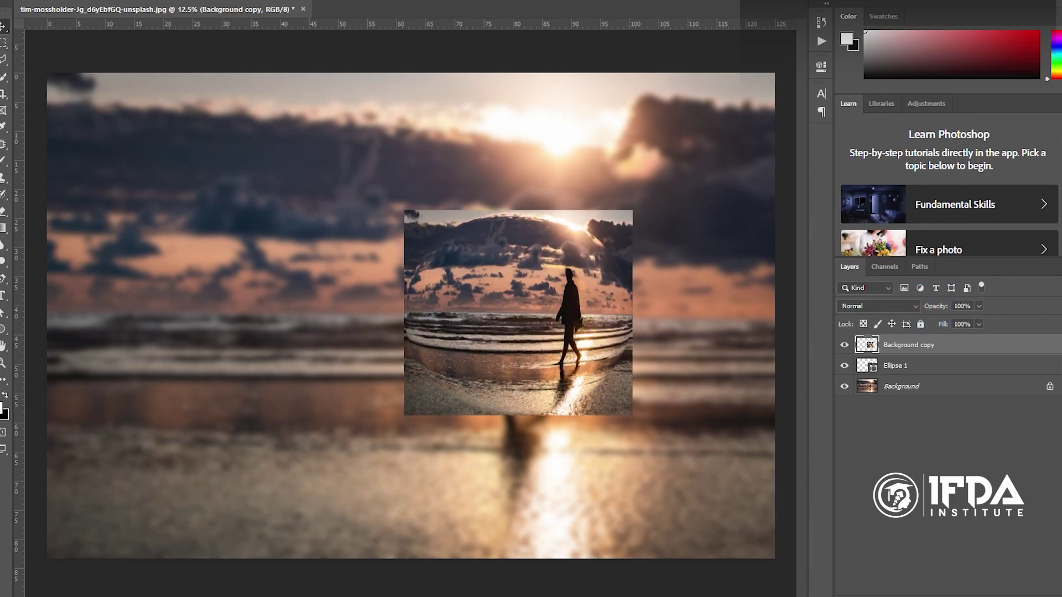
{"action": "right_click", "coordinate": [963, 343]}
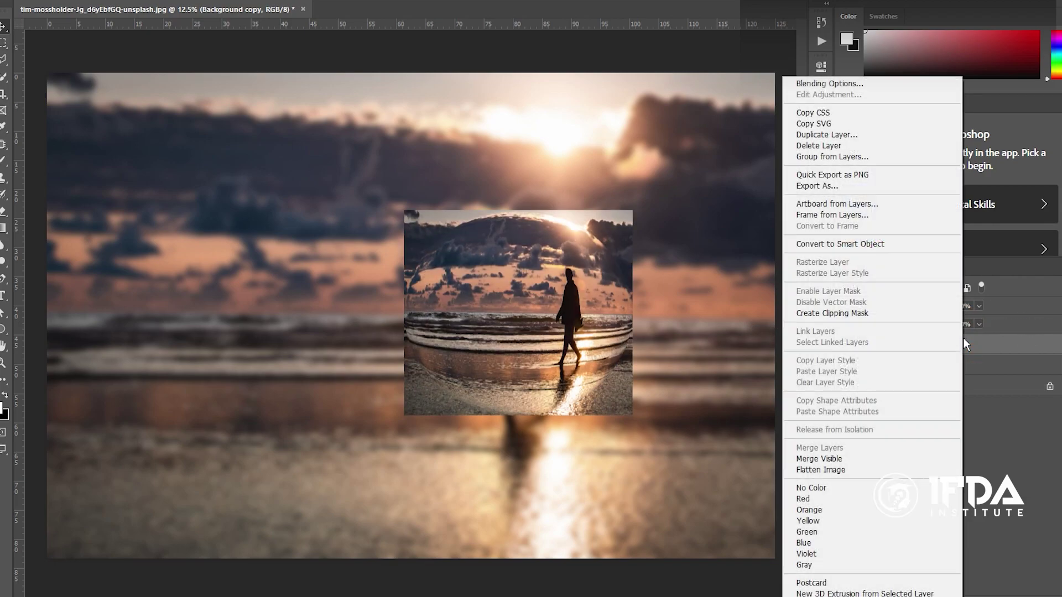
{"action": "left_click", "coordinate": [866, 313]}
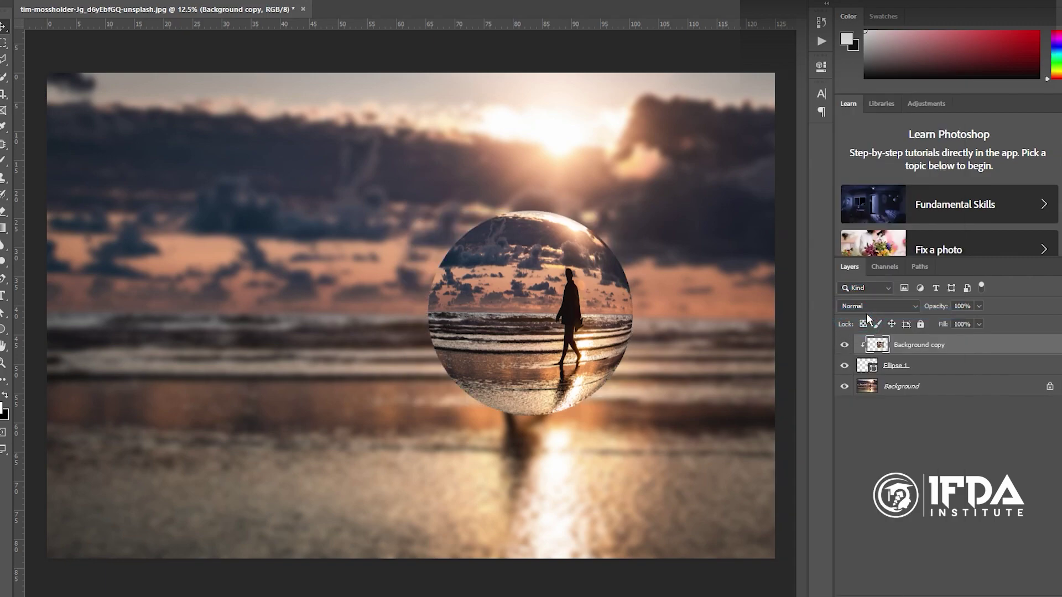
Open the Blending Options for Ellipse 1, positioned clear of the sphere
{"action": "left_click", "coordinate": [952, 370]}
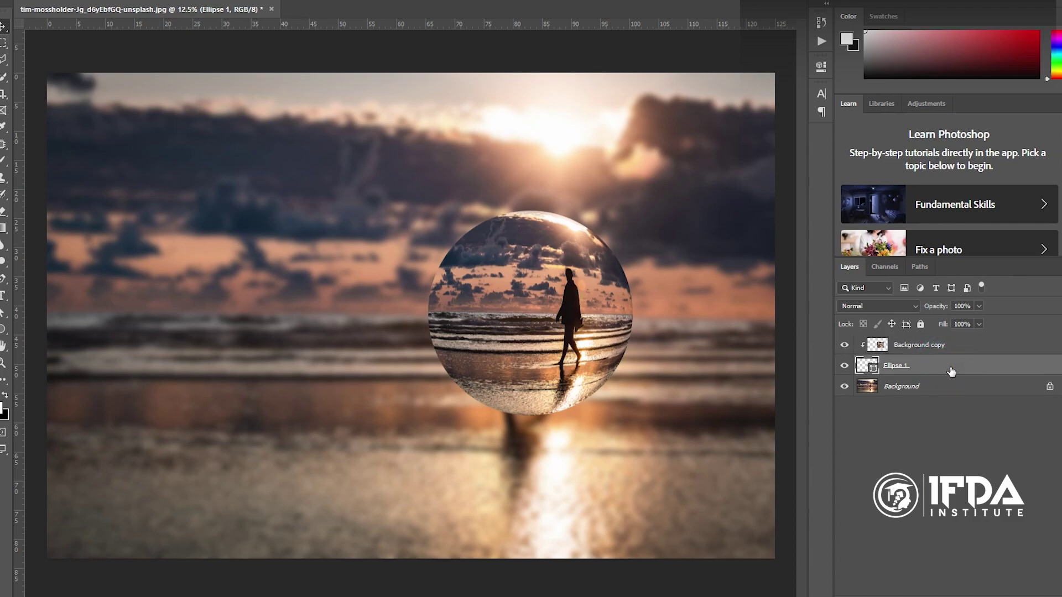
{"action": "right_click", "coordinate": [1037, 366]}
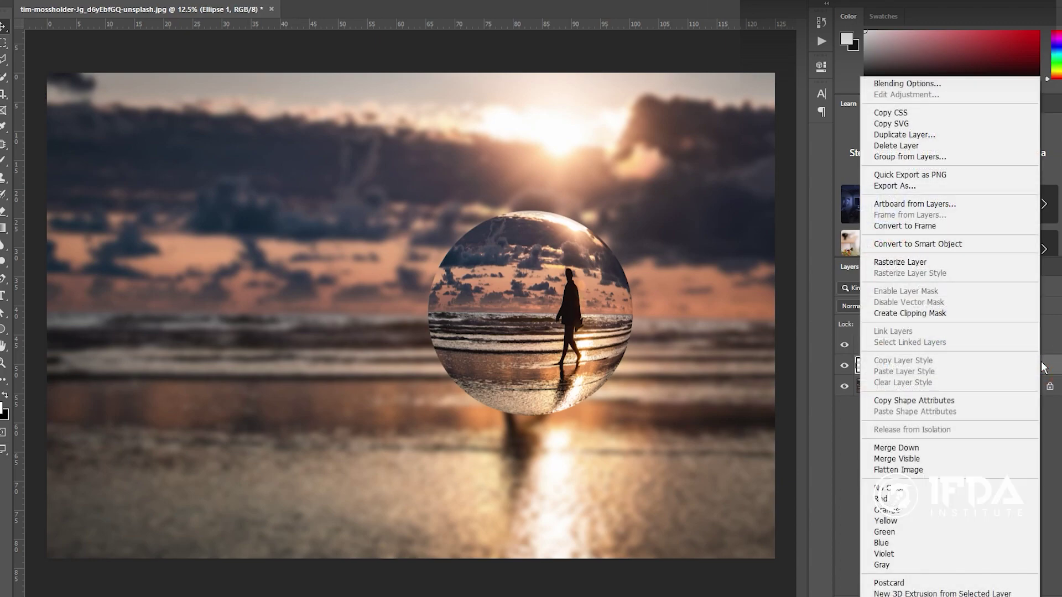
{"action": "left_click", "coordinate": [918, 86]}
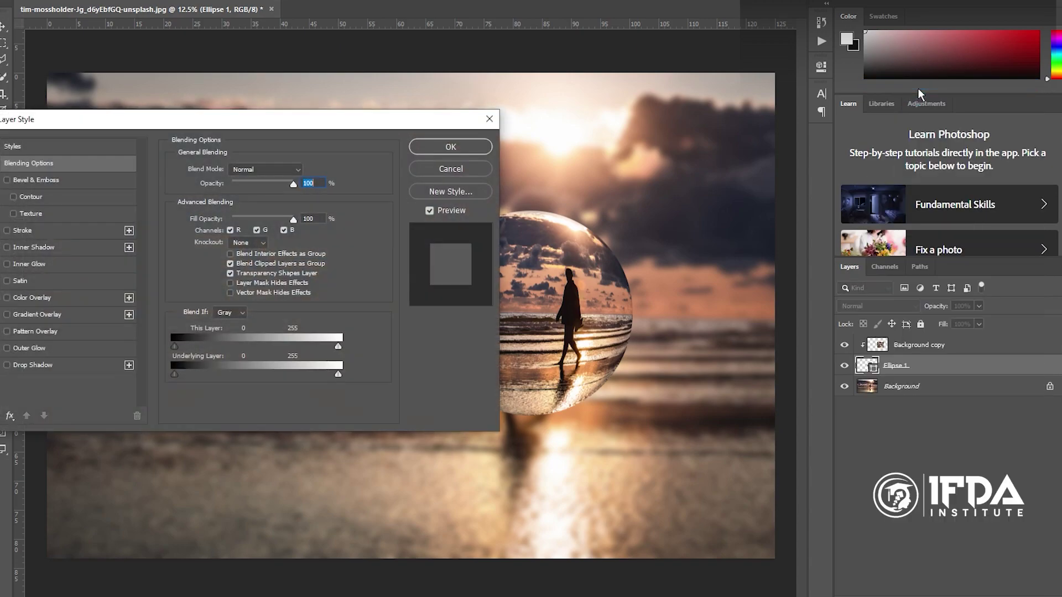
{"action": "left_click_drag", "start_coordinate": [171, 126], "coordinate": [792, 153]}
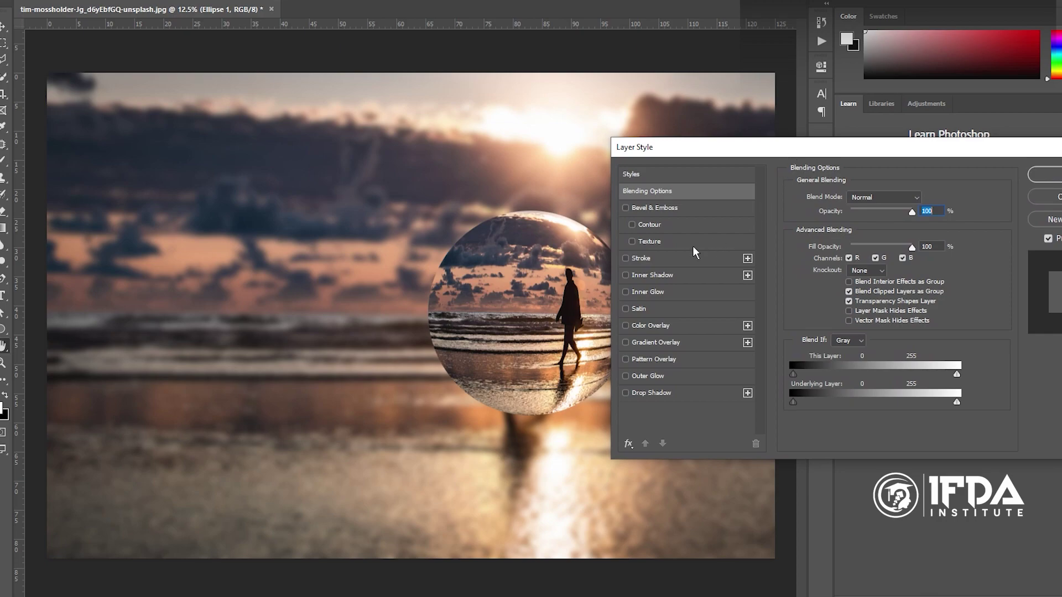
Add a white Normal-mode Inner Shadow at 100% opacity to Ellipse 1
{"action": "left_click", "coordinate": [646, 274]}
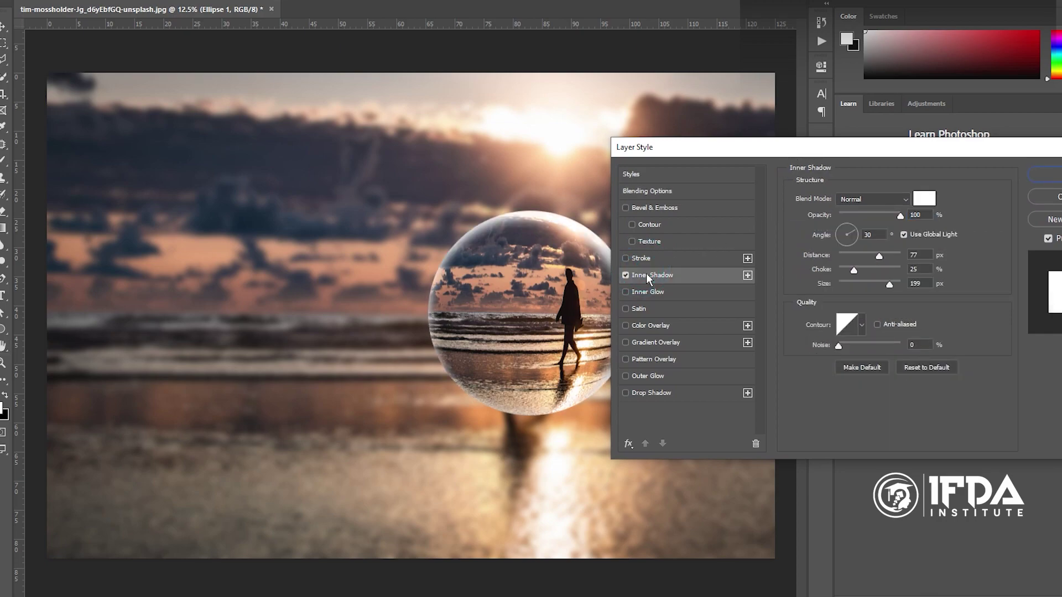
{"action": "left_click_drag", "start_coordinate": [755, 153], "coordinate": [765, 152]}
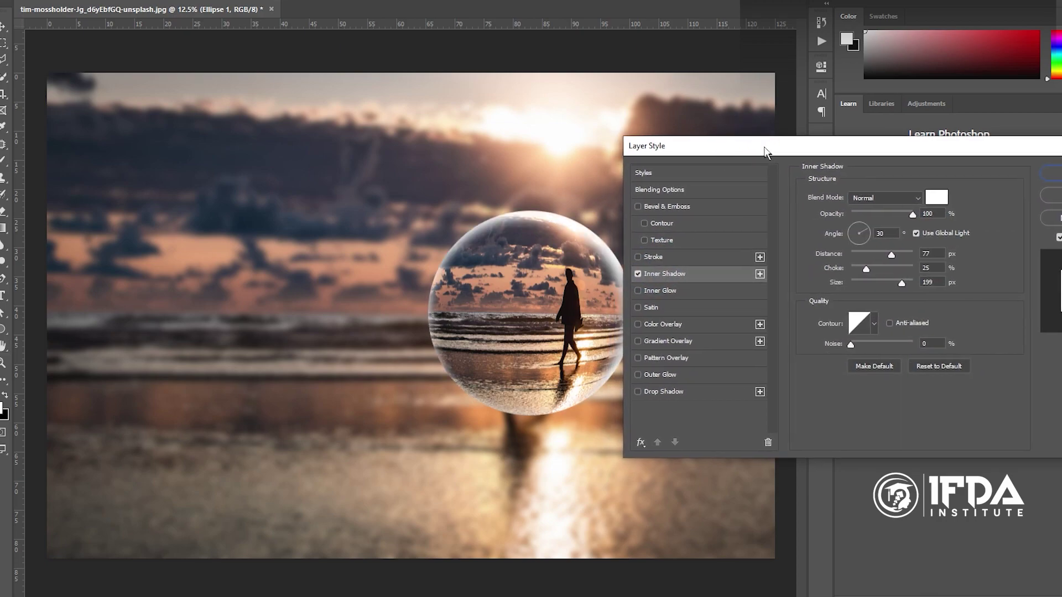
{"action": "left_click", "coordinate": [865, 228]}
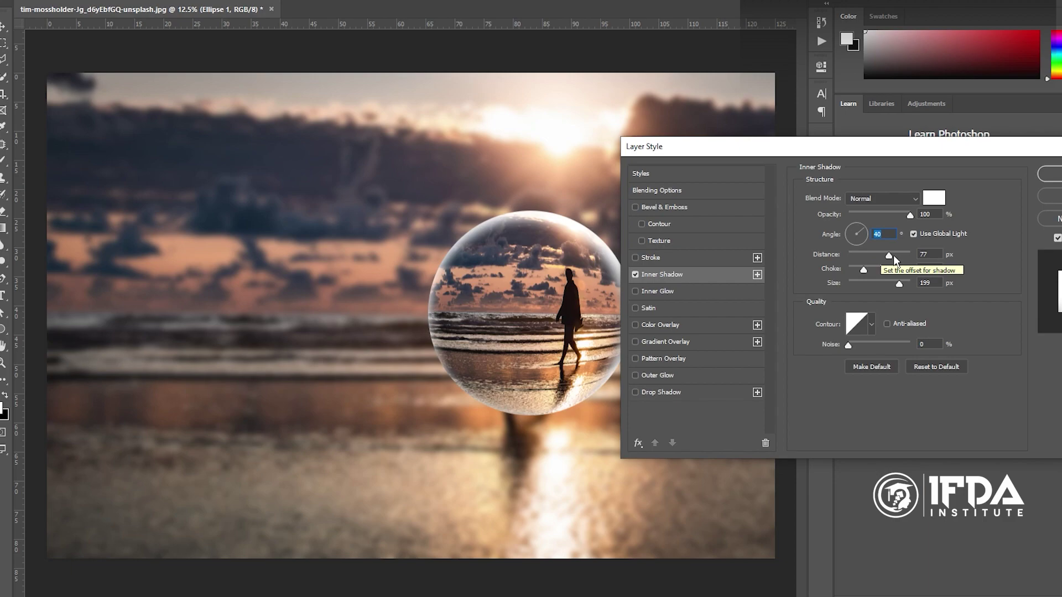
{"action": "left_click_drag", "start_coordinate": [880, 154], "coordinate": [850, 149]}
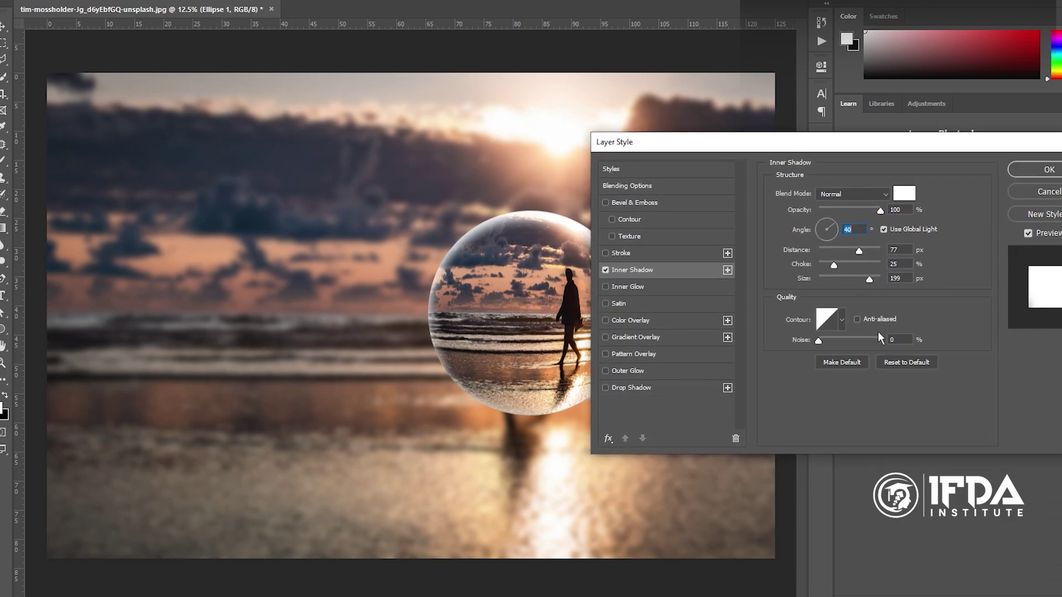
{"action": "left_click", "coordinate": [899, 364]}
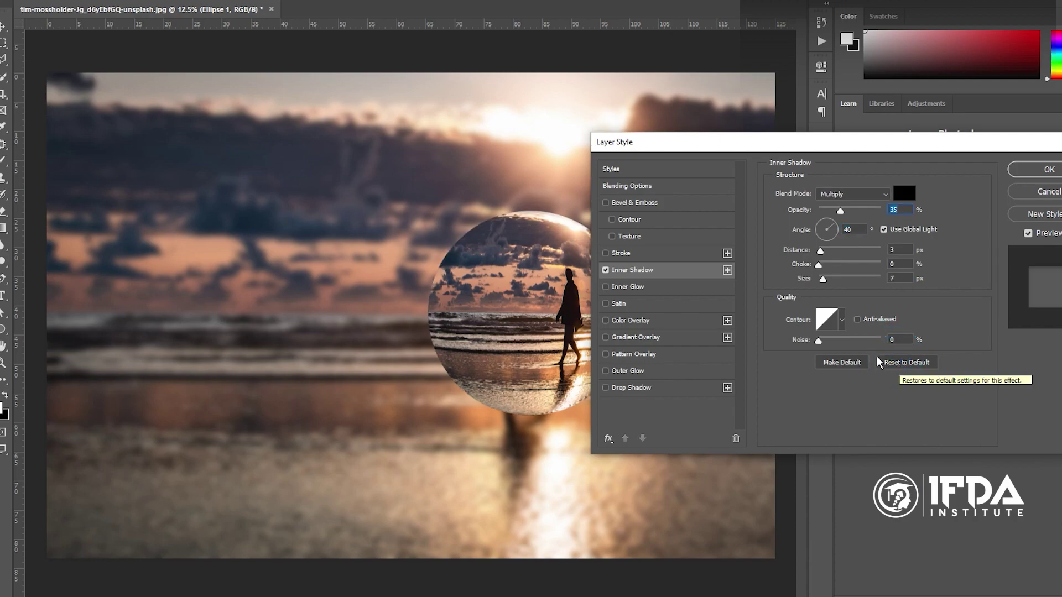
{"action": "left_click", "coordinate": [854, 195]}
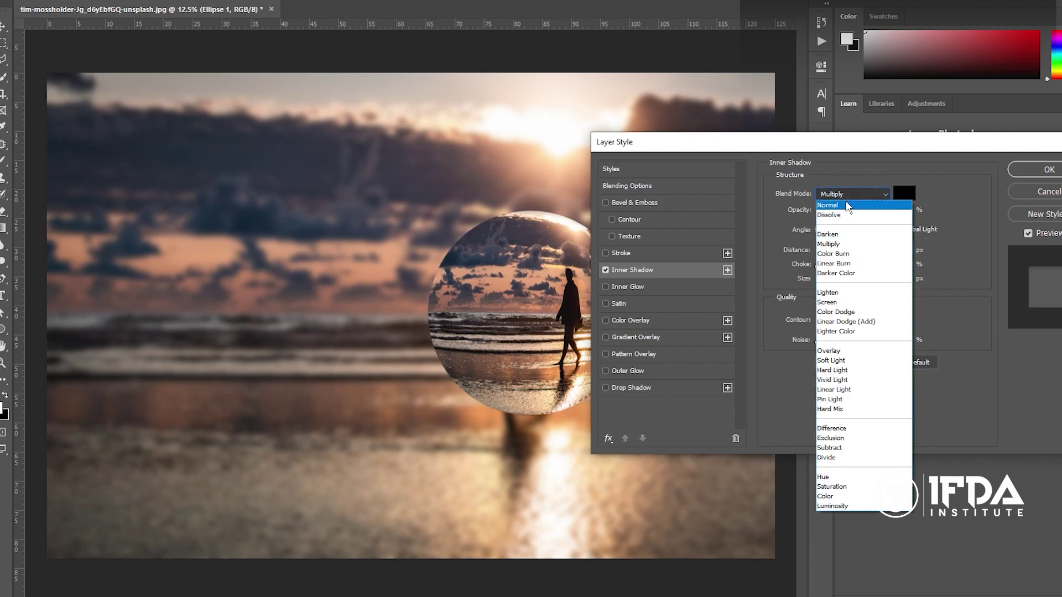
{"action": "left_click", "coordinate": [845, 205]}
{"action": "left_click", "coordinate": [906, 193]}
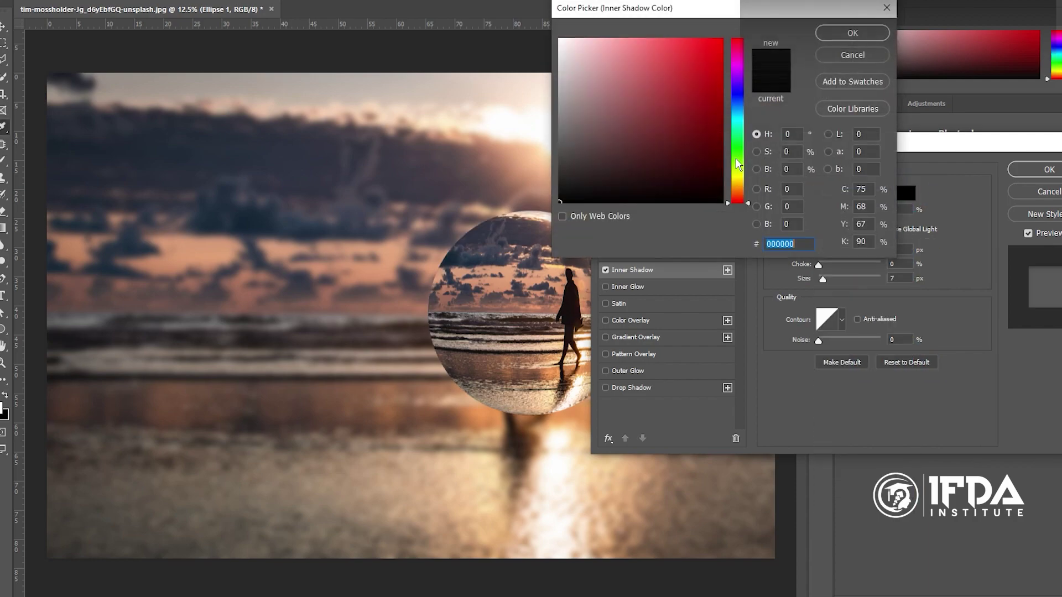
{"action": "left_click", "coordinate": [578, 53]}
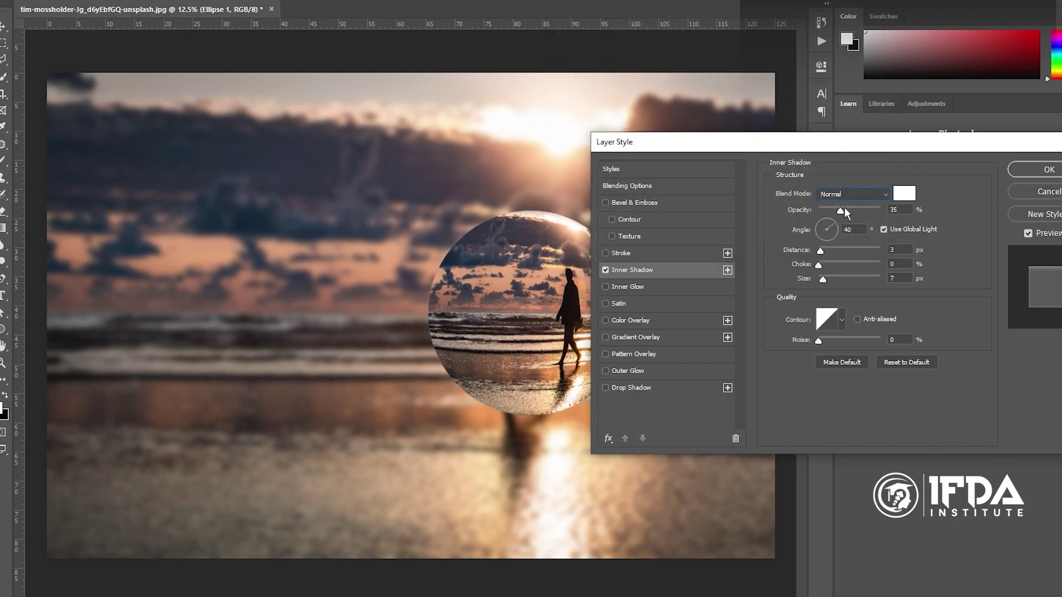
{"action": "left_click_drag", "start_coordinate": [841, 210], "coordinate": [882, 209]}
Set the inner shadow size to 250 px and distance to 93 px
{"action": "left_click_drag", "start_coordinate": [823, 280], "coordinate": [847, 276]}
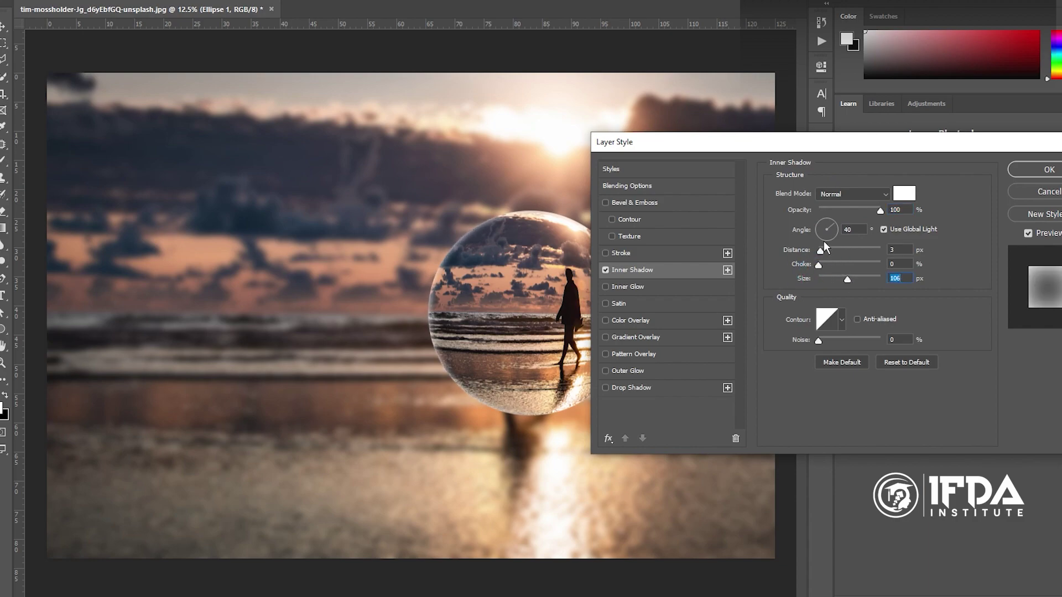
{"action": "left_click_drag", "start_coordinate": [820, 250], "coordinate": [869, 254]}
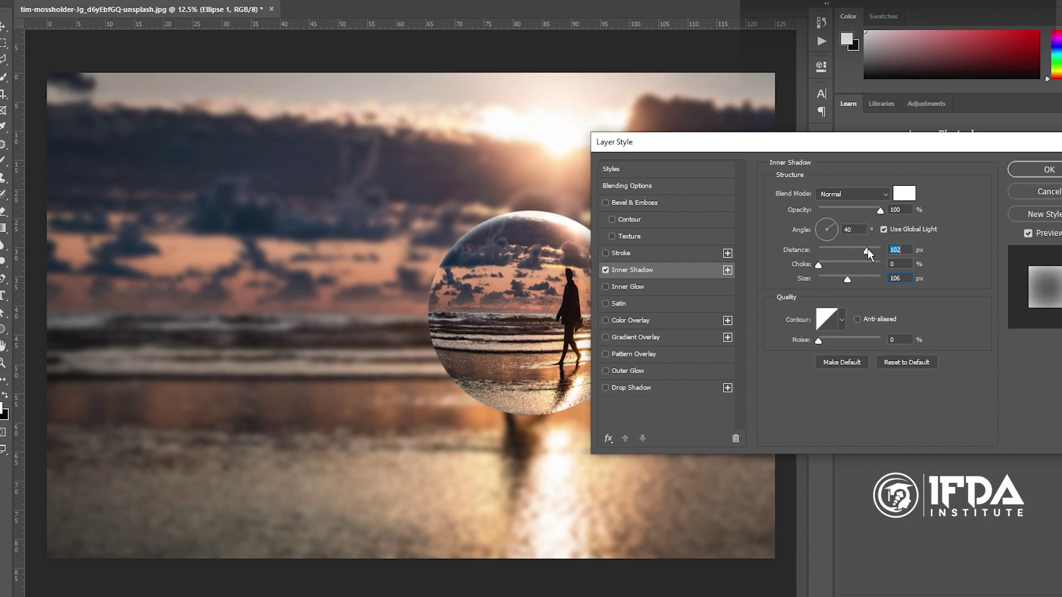
{"action": "mouse_move", "coordinate": [868, 254]}
{"action": "left_mouse_down"}
{"action": "mouse_move", "coordinate": [848, 254]}
{"action": "mouse_move", "coordinate": [852, 278]}
{"action": "mouse_move", "coordinate": [882, 278]}
{"action": "left_mouse_up"}
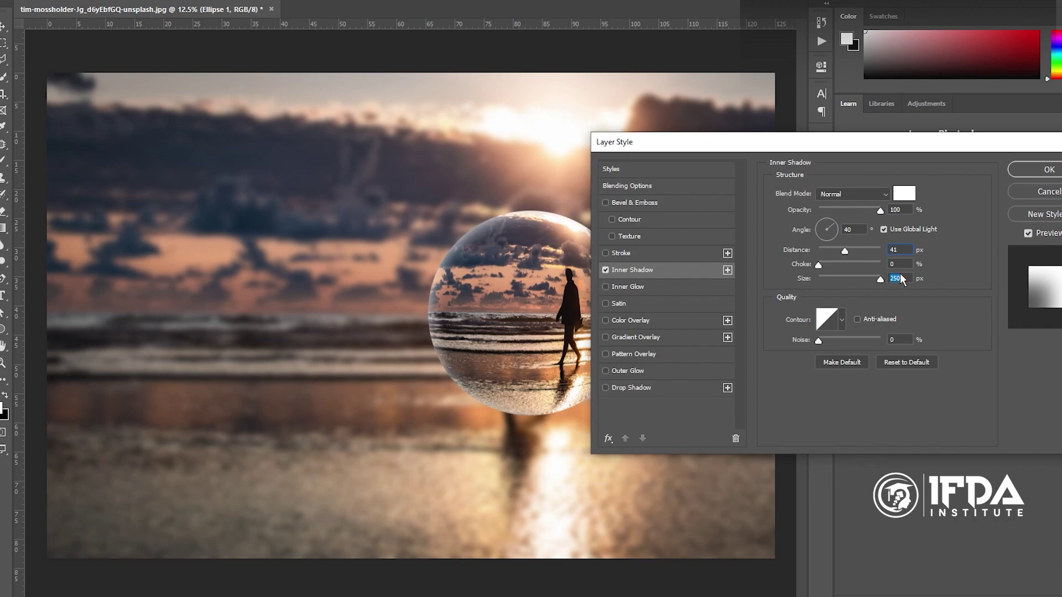
{"action": "left_click_drag", "start_coordinate": [845, 252], "coordinate": [857, 252]}
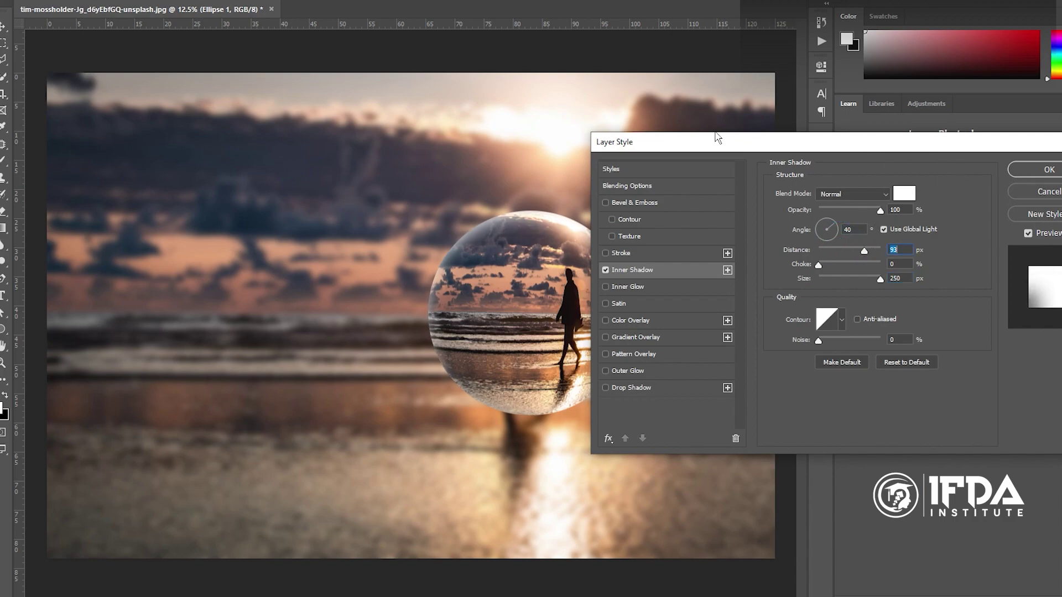
{"action": "left_click_drag", "start_coordinate": [715, 145], "coordinate": [802, 154]}
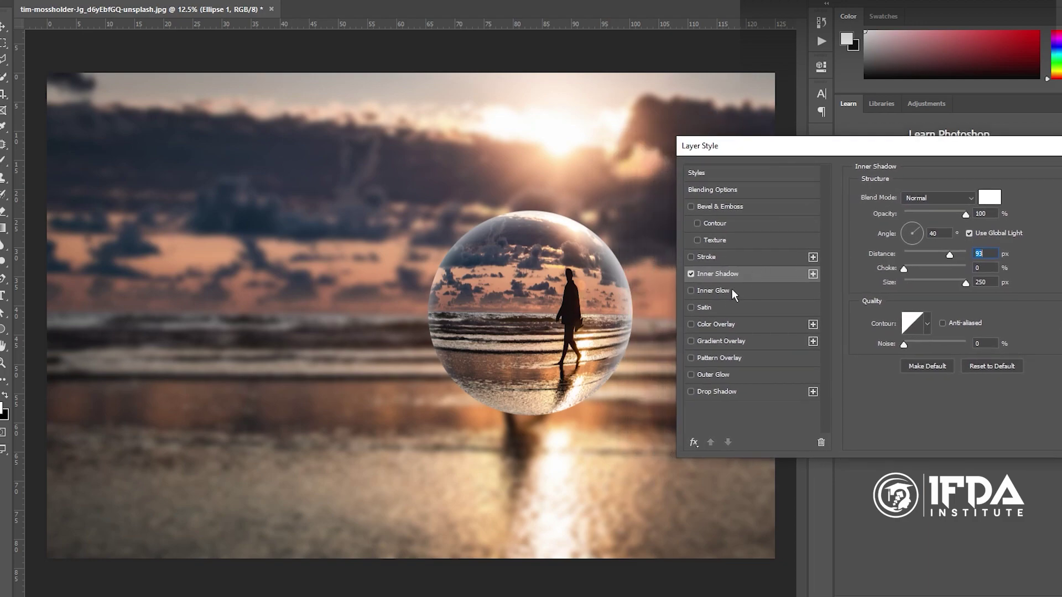
Enable a Linear Burn Gradient Overlay at 91% using the Foreground to Background gradient
{"action": "left_click", "coordinate": [698, 342]}
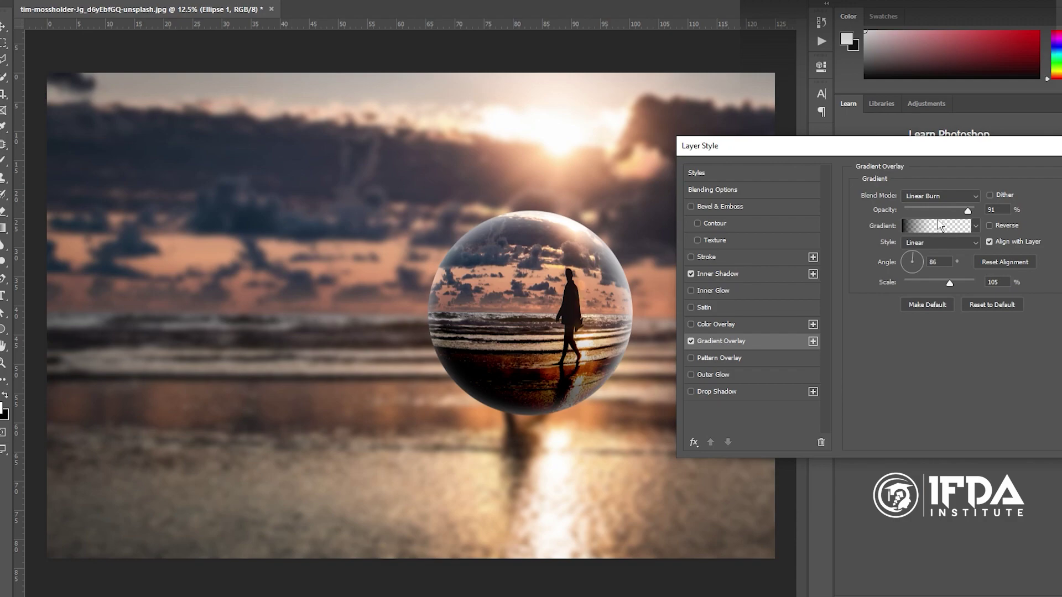
{"action": "left_click", "coordinate": [939, 198]}
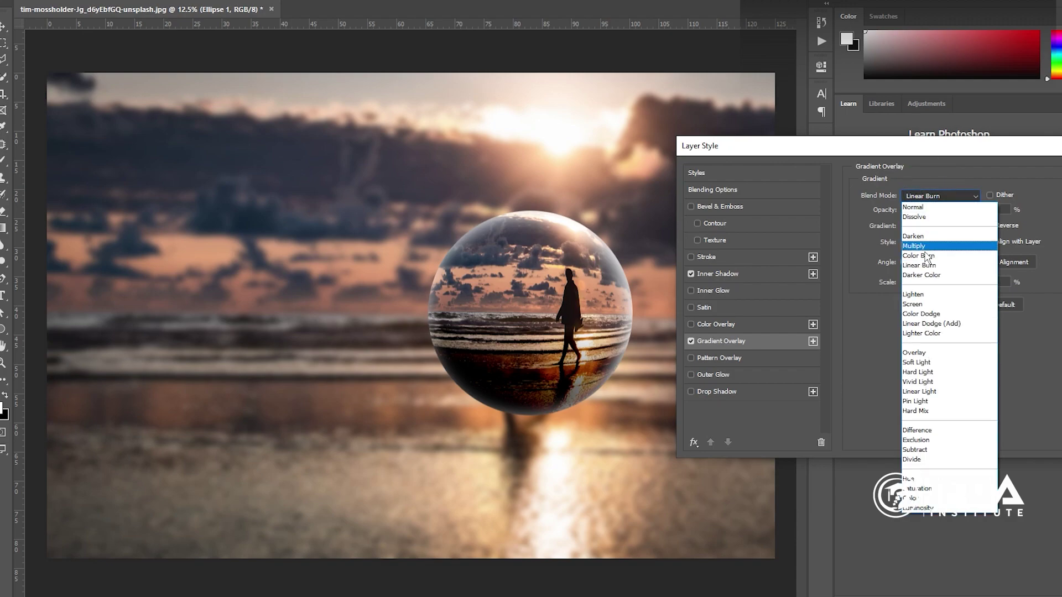
{"action": "left_click", "coordinate": [921, 266]}
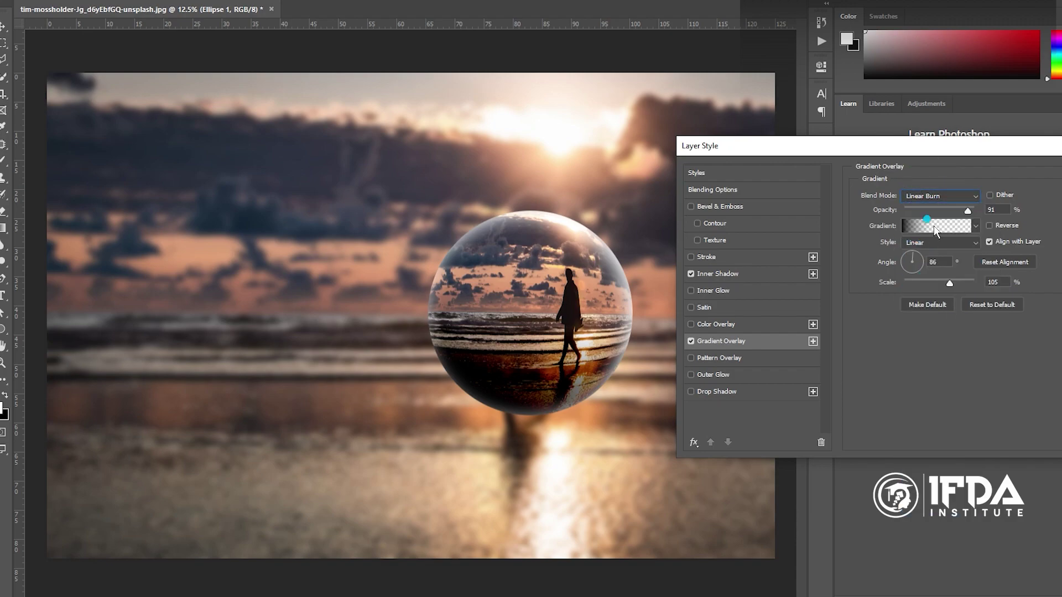
{"action": "left_click", "coordinate": [935, 226]}
{"action": "left_click", "coordinate": [715, 128]}
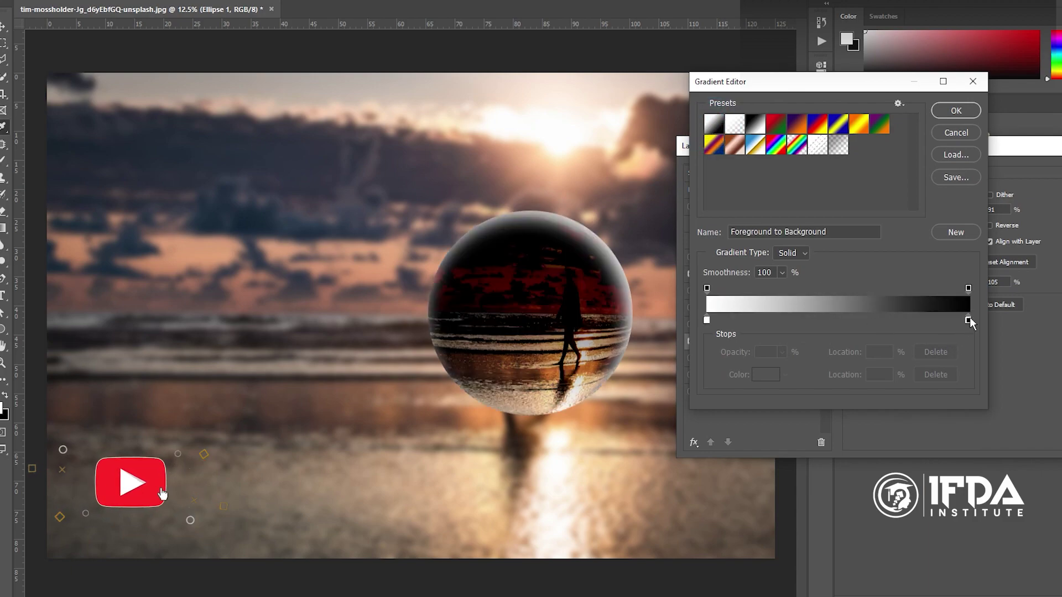
Edit the gradient to run from black to fully transparent, with the transparent stop at 46%
{"action": "left_click", "coordinate": [967, 320]}
{"action": "left_click", "coordinate": [968, 288]}
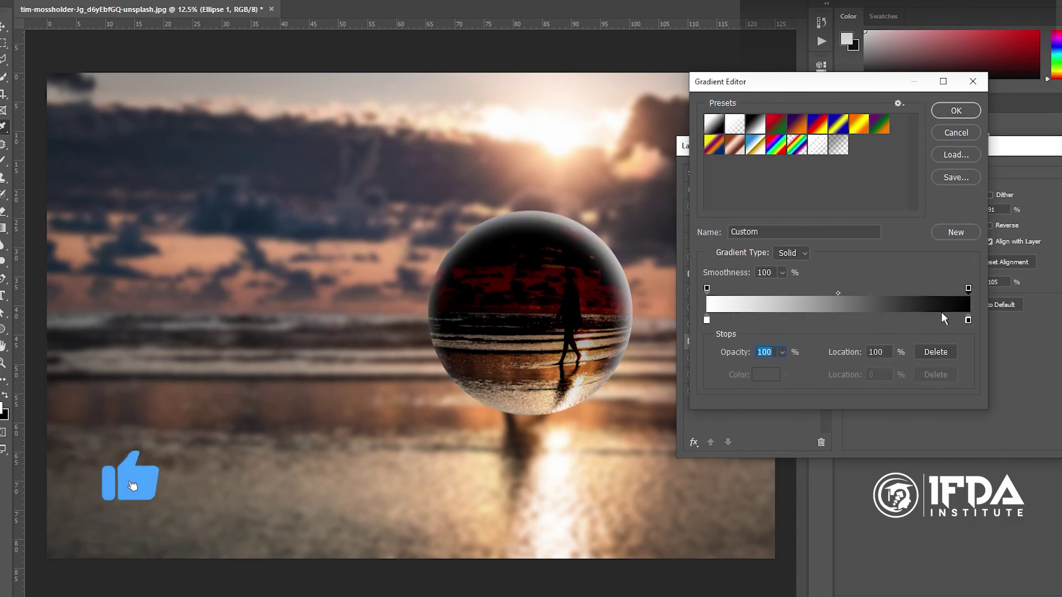
{"action": "left_click_drag", "start_coordinate": [743, 352], "coordinate": [718, 352]}
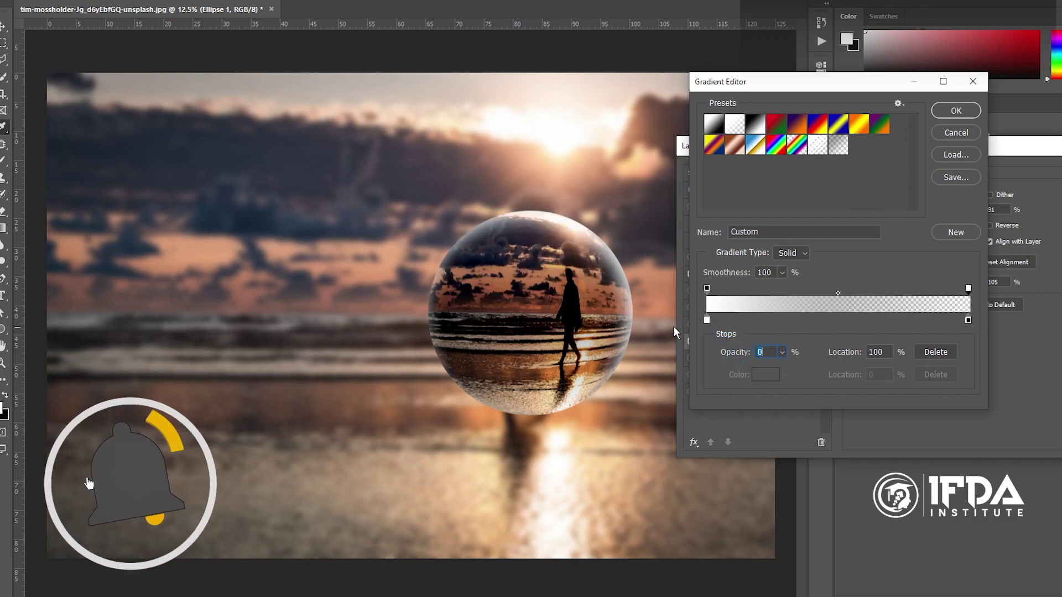
{"action": "left_click", "coordinate": [706, 321]}
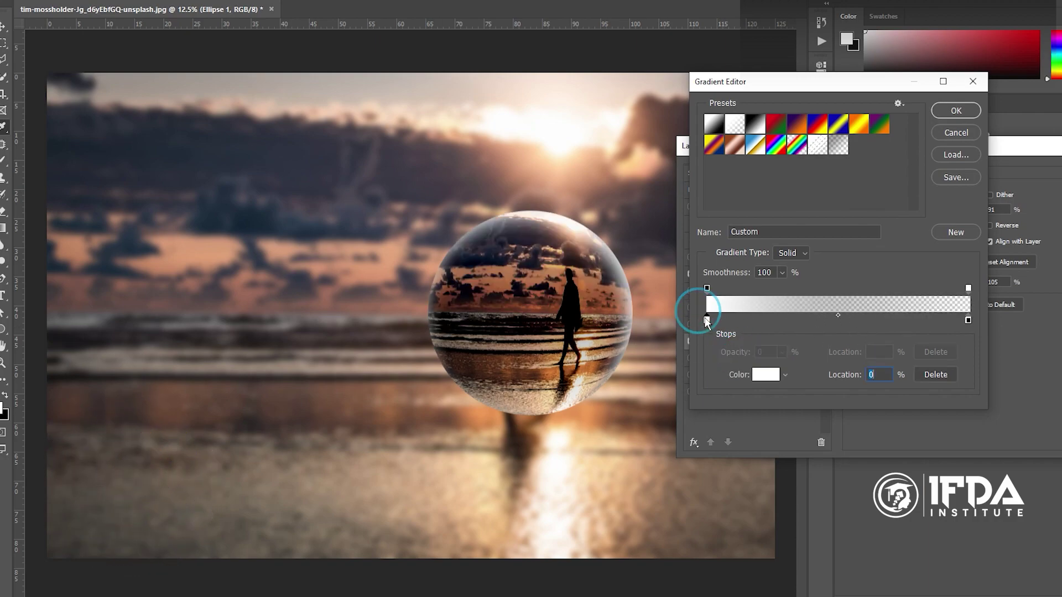
{"action": "double_click", "coordinate": [706, 320]}
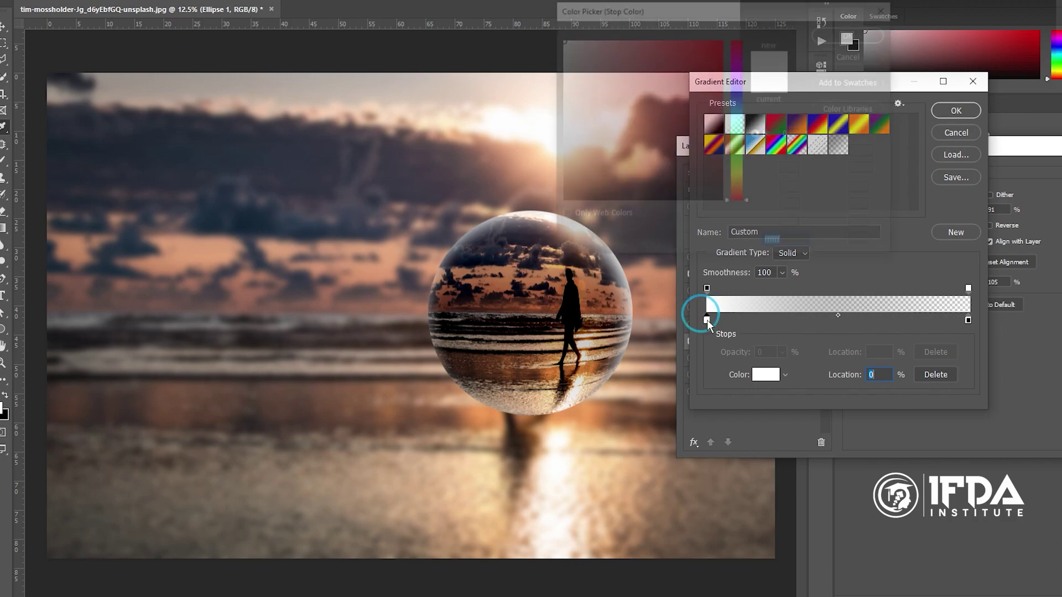
{"action": "left_click", "coordinate": [595, 201]}
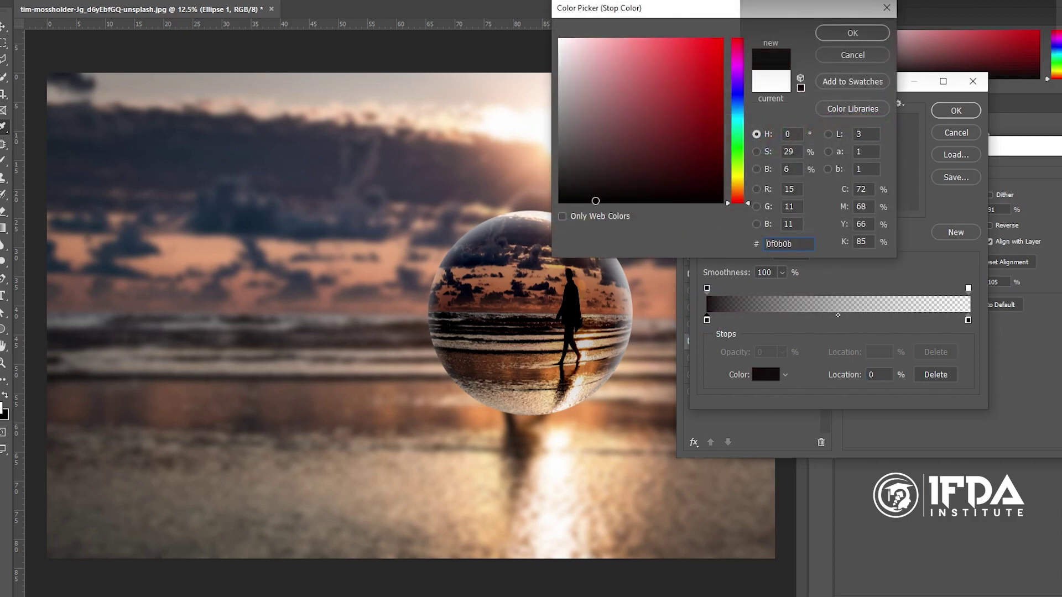
{"action": "left_click", "coordinate": [853, 33]}
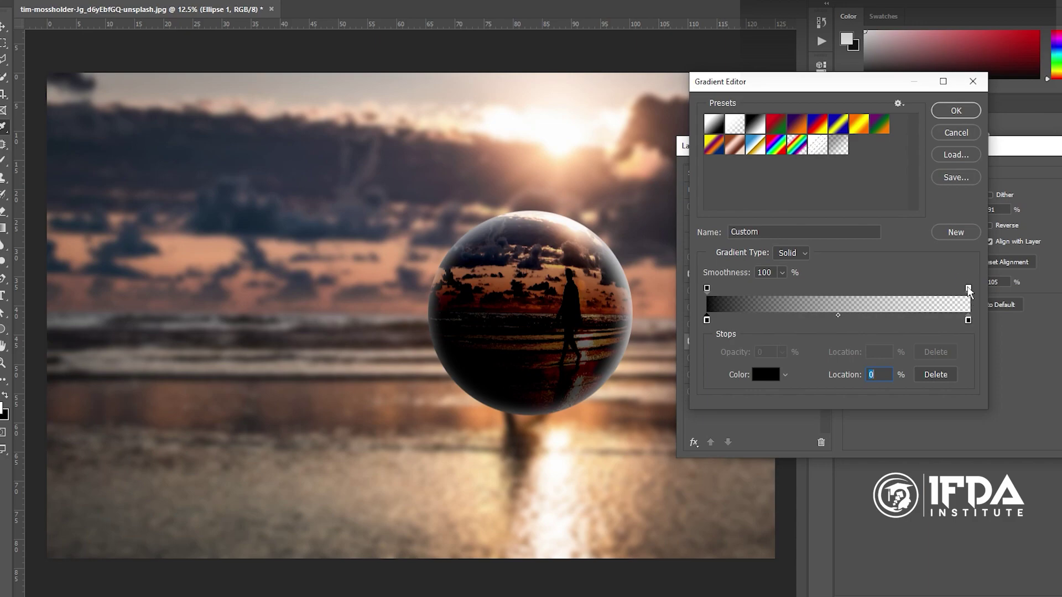
{"action": "left_click", "coordinate": [968, 288]}
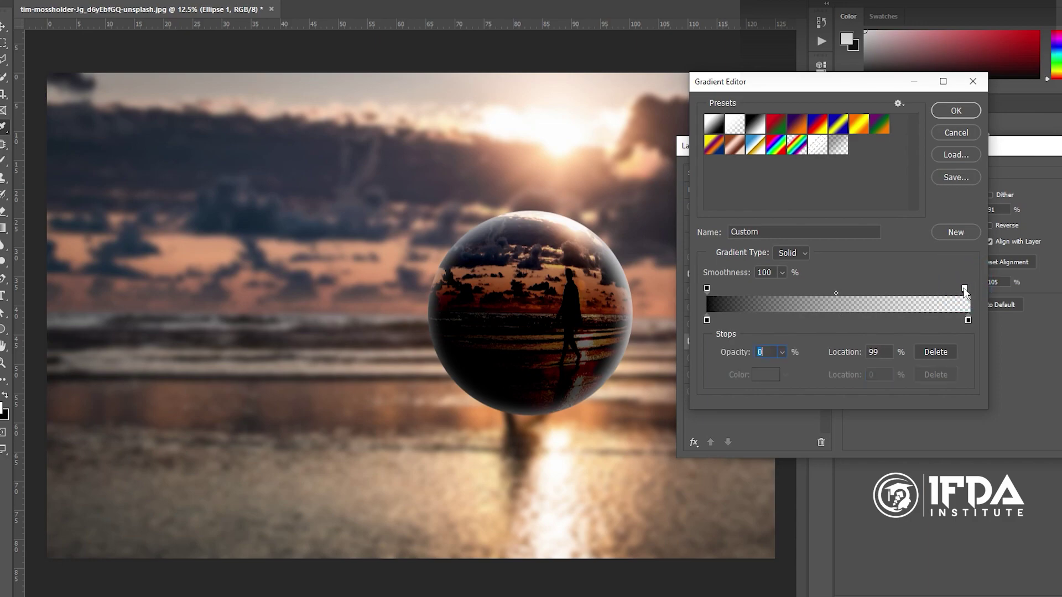
{"action": "left_click_drag", "start_coordinate": [968, 288], "coordinate": [828, 289]}
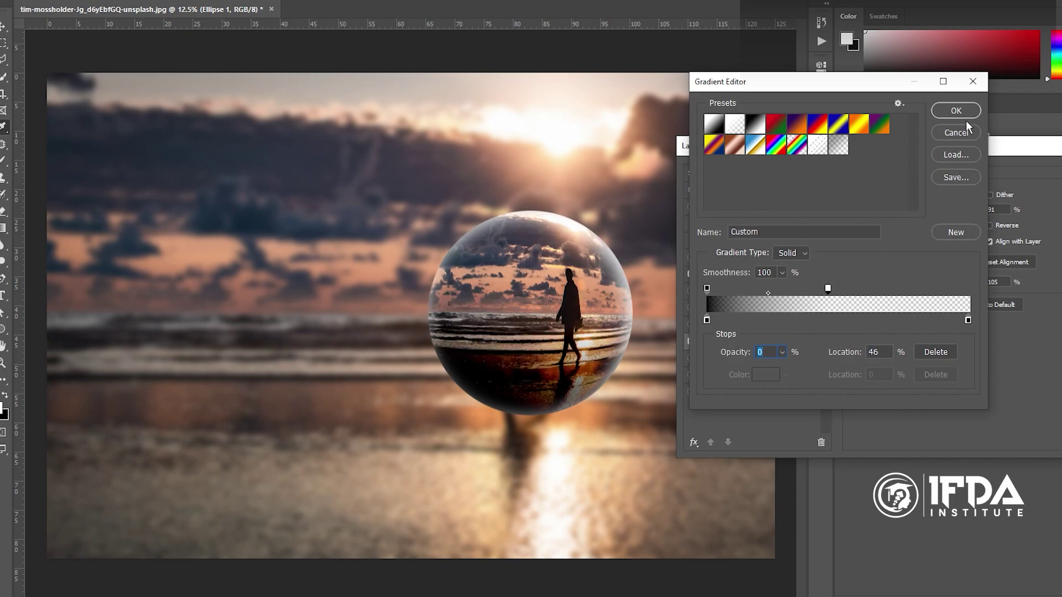
{"action": "left_click", "coordinate": [947, 113]}
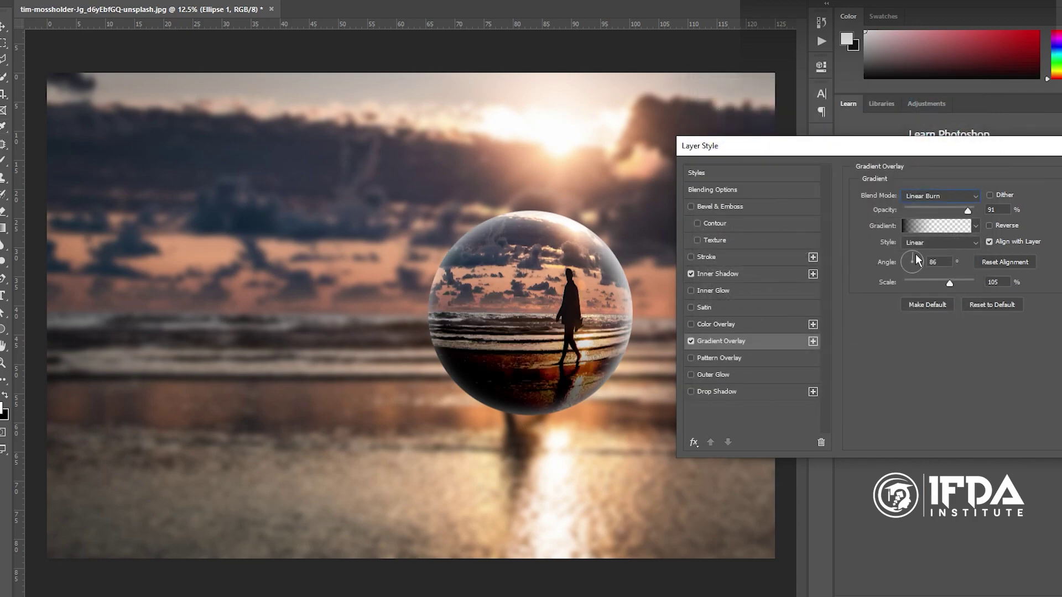
Set the gradient overlay to a 93° angle and 70% opacity, and confirm the layer style
{"action": "left_click_drag", "start_coordinate": [911, 252], "coordinate": [915, 255]}
{"action": "left_click", "coordinate": [911, 250]}
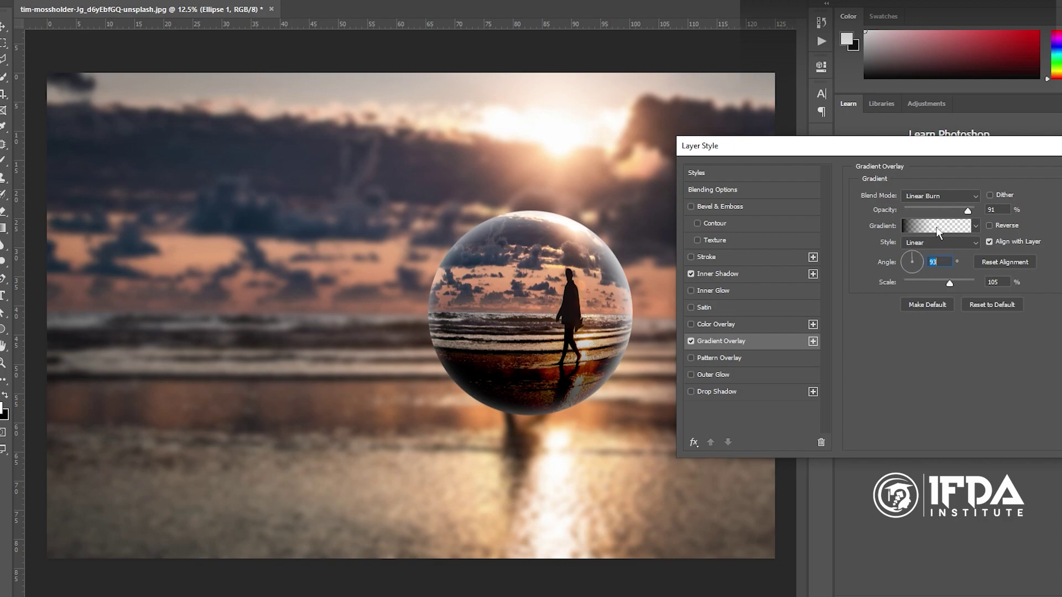
{"action": "mouse_move", "coordinate": [968, 210]}
{"action": "left_mouse_down"}
{"action": "mouse_move", "coordinate": [933, 222]}
{"action": "mouse_move", "coordinate": [955, 222]}
{"action": "left_mouse_up"}
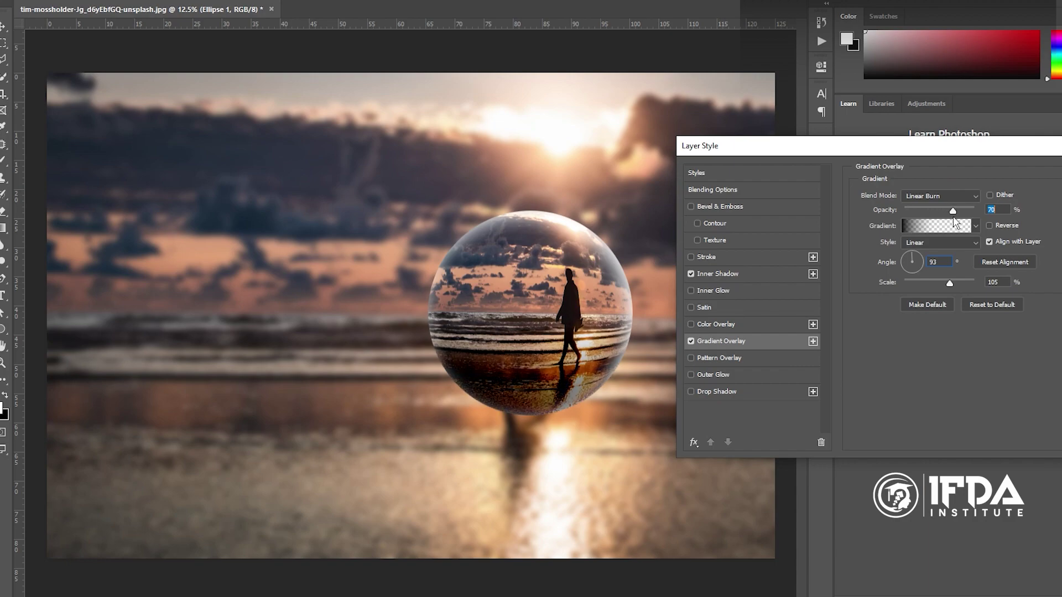
{"action": "left_click_drag", "start_coordinate": [1032, 146], "coordinate": [904, 159]}
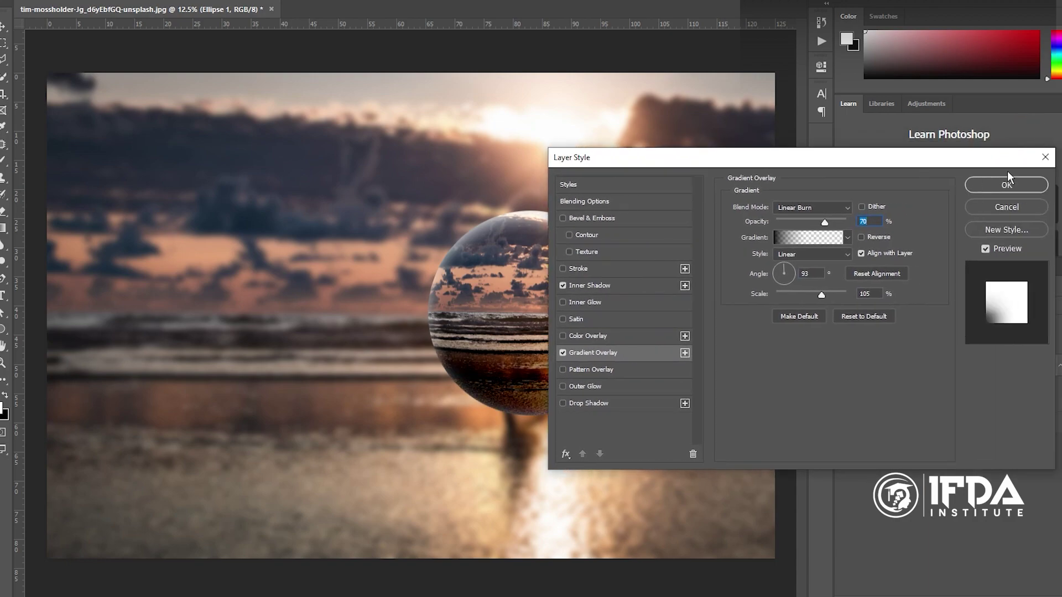
{"action": "left_click", "coordinate": [998, 186]}
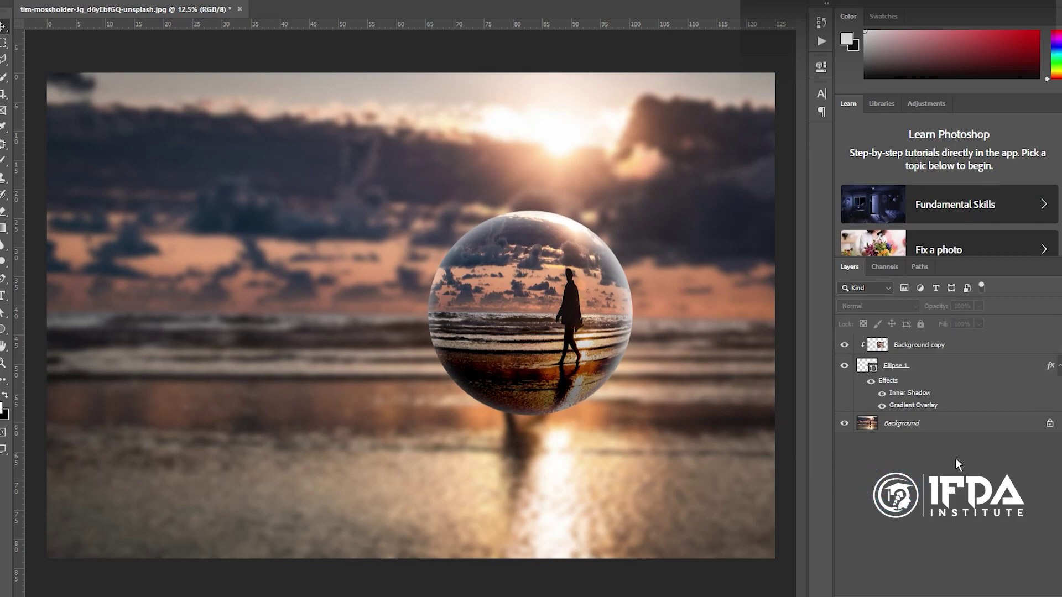
Give the Ellipse 1 sphere a drop shadow with 215 px size, 17% spread and 44% opacity
{"action": "double_click", "coordinate": [1040, 367]}
{"action": "left_click", "coordinate": [564, 406]}
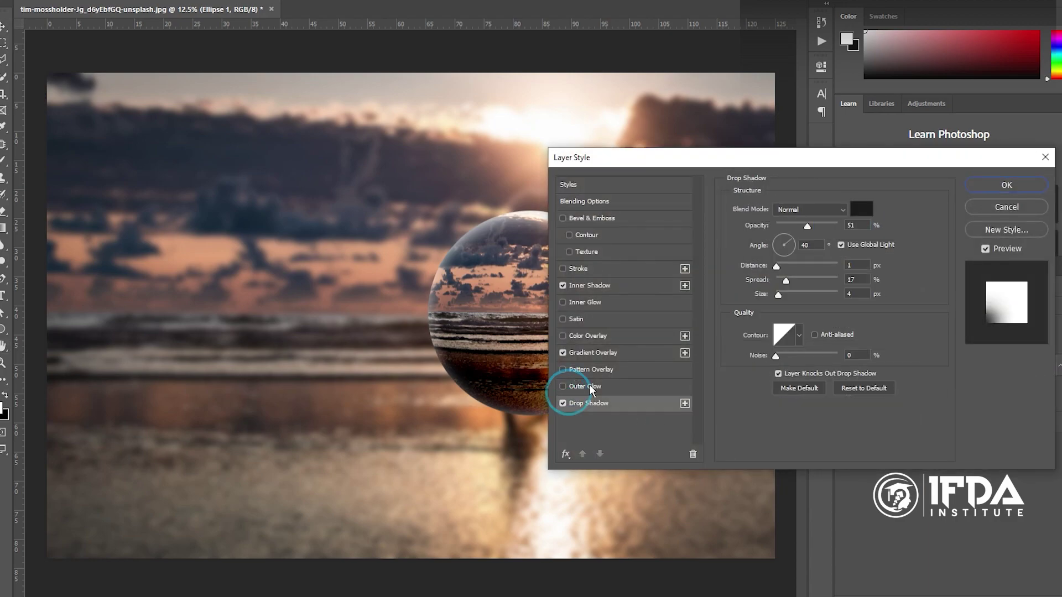
{"action": "left_click_drag", "start_coordinate": [701, 169], "coordinate": [828, 169]}
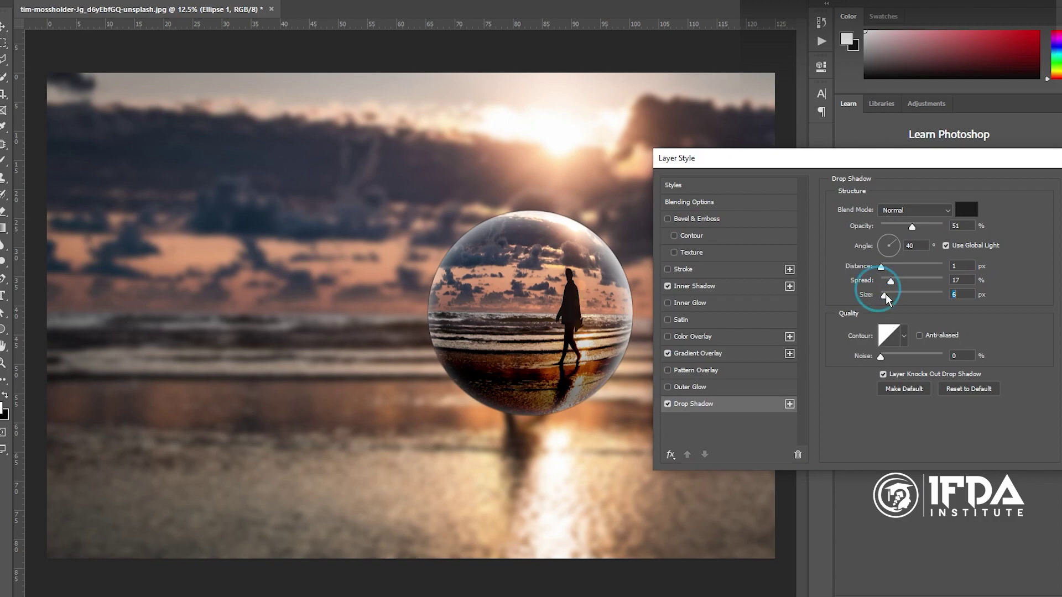
{"action": "left_click_drag", "start_coordinate": [884, 297], "coordinate": [940, 299]}
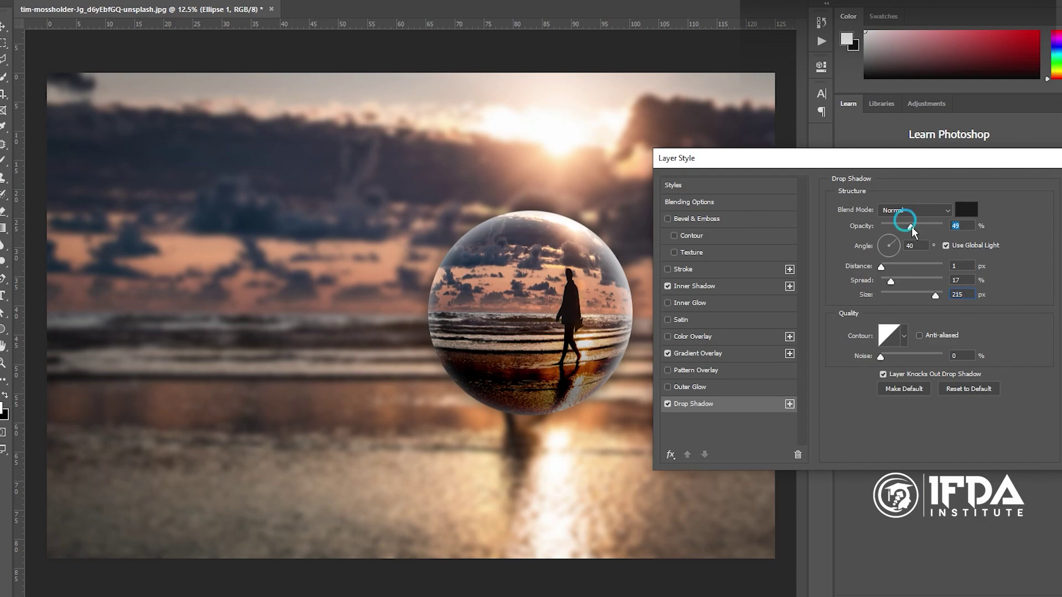
{"action": "left_click_drag", "start_coordinate": [913, 227], "coordinate": [908, 238]}
{"action": "left_click_drag", "start_coordinate": [884, 159], "coordinate": [718, 160]}
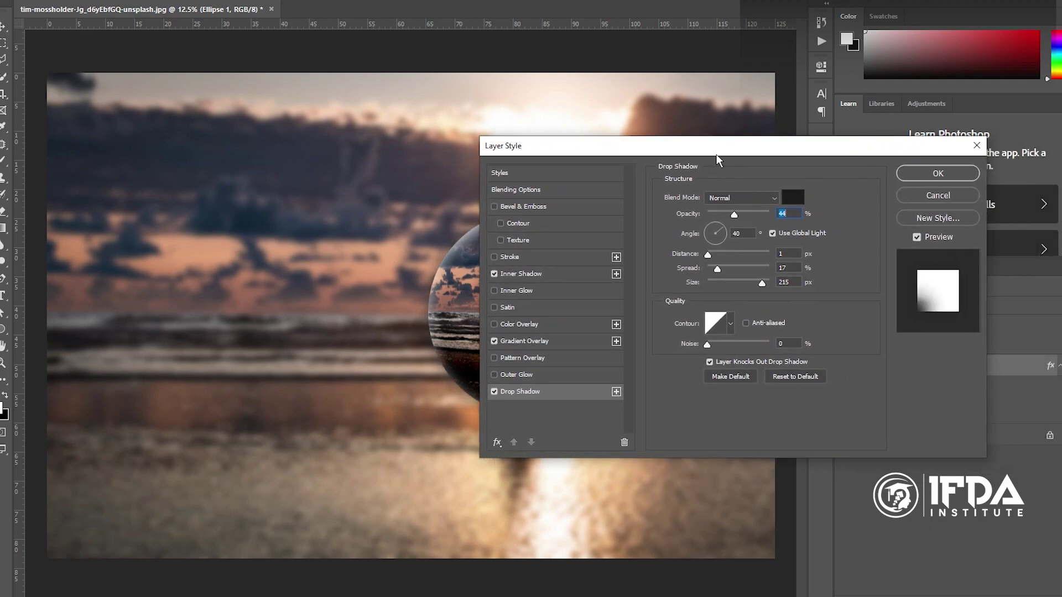
{"action": "left_click", "coordinate": [934, 175]}
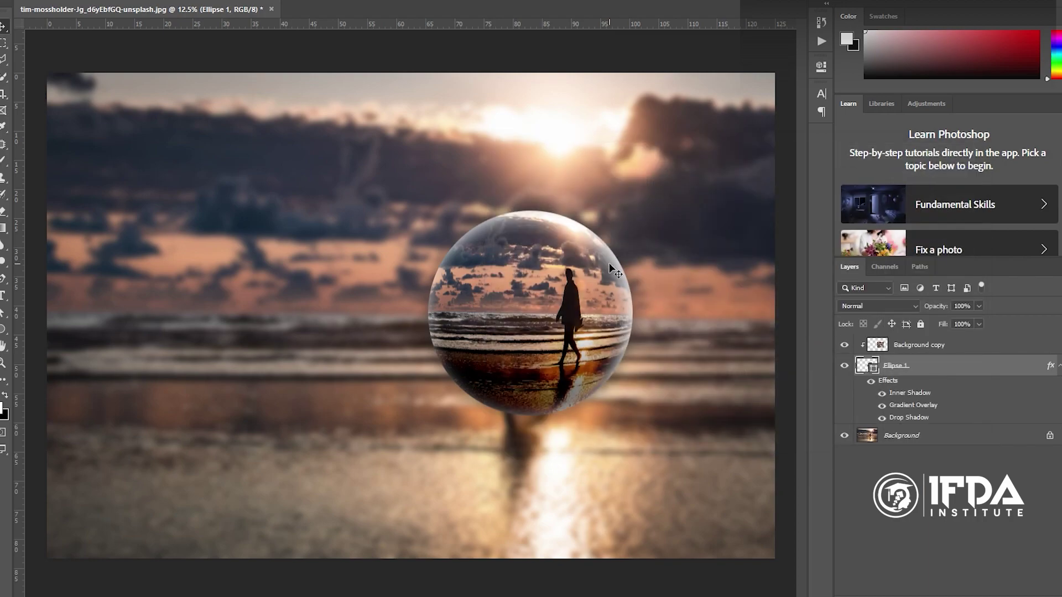